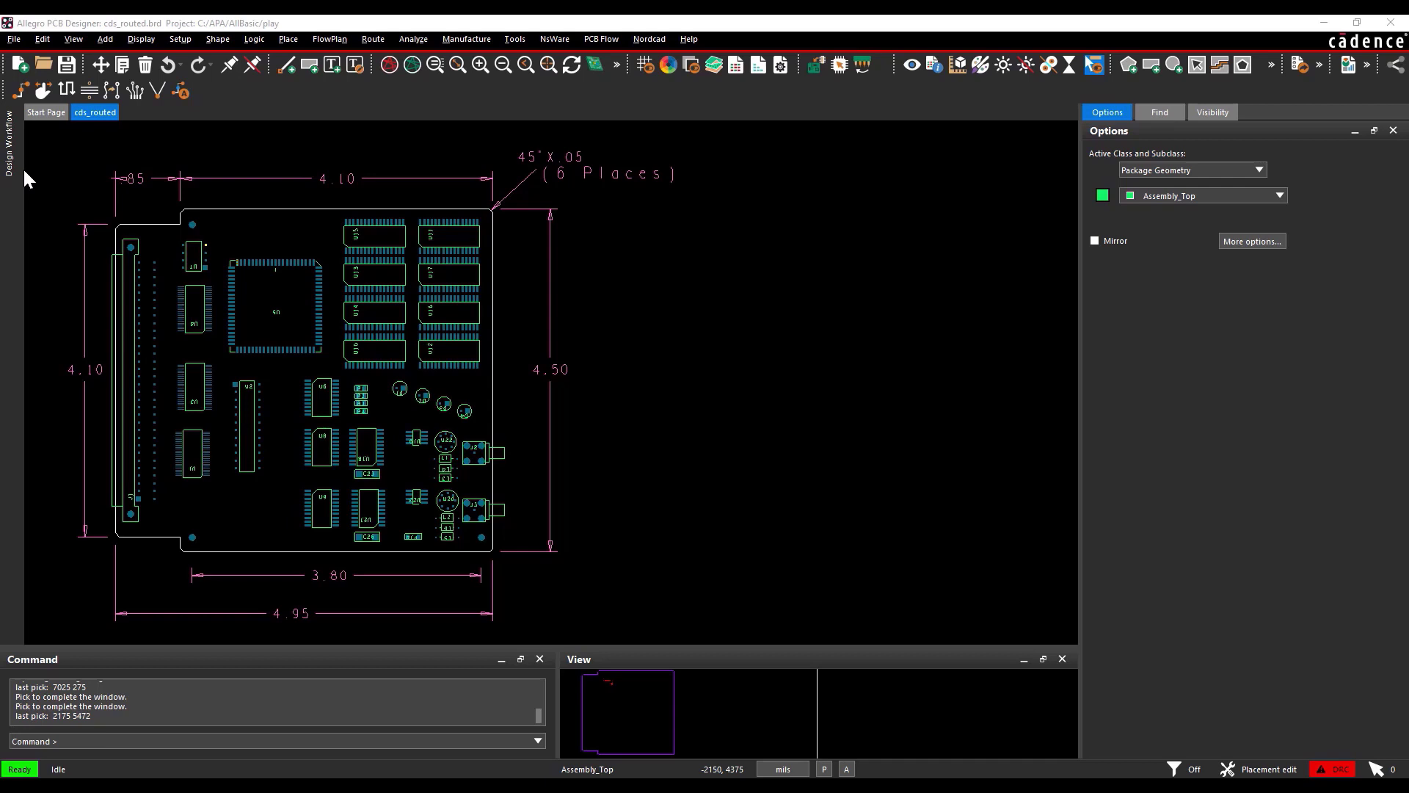
Start a DXF export of the board to place_export.dxf, keeping DXF format Revision 12
left_click(14, 38)
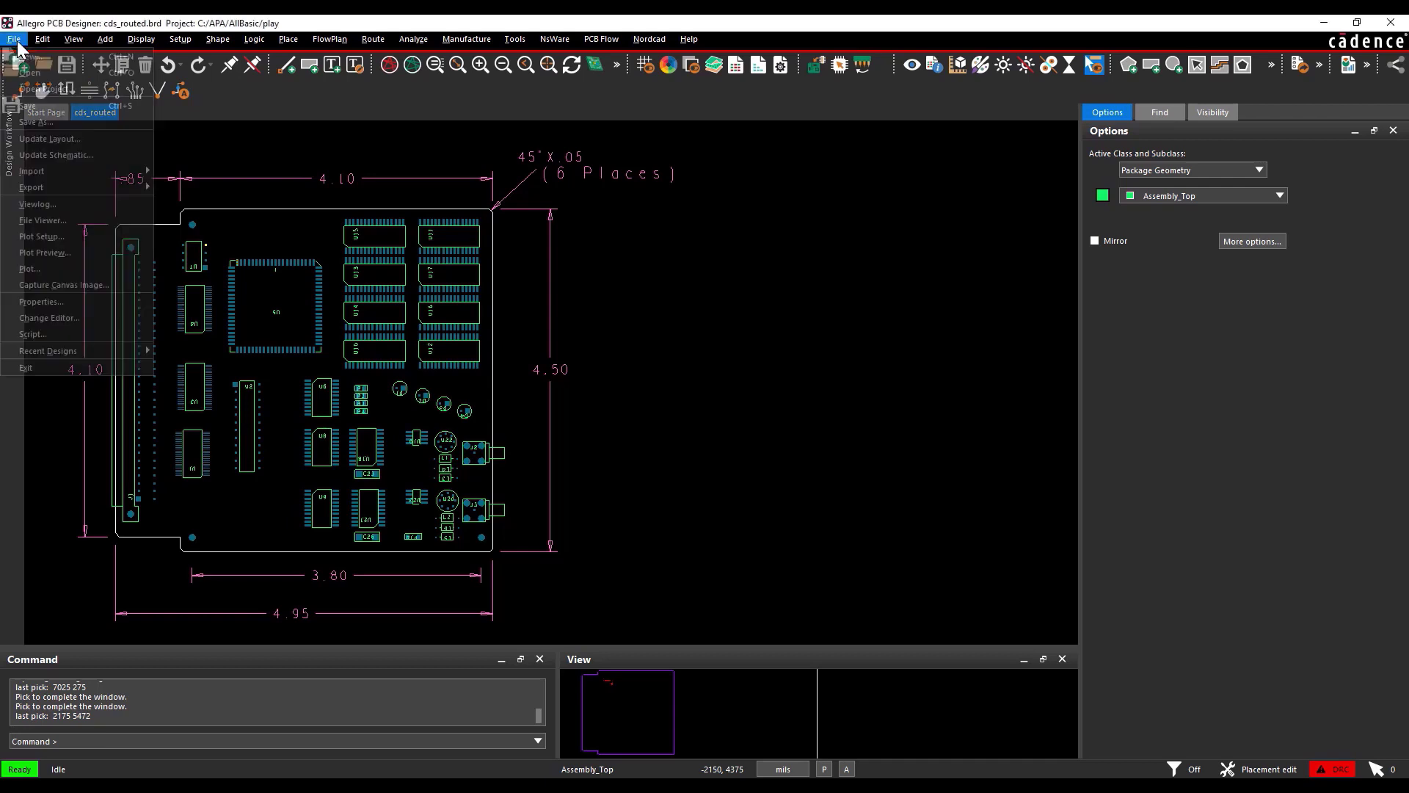
mouse_move(52, 186)
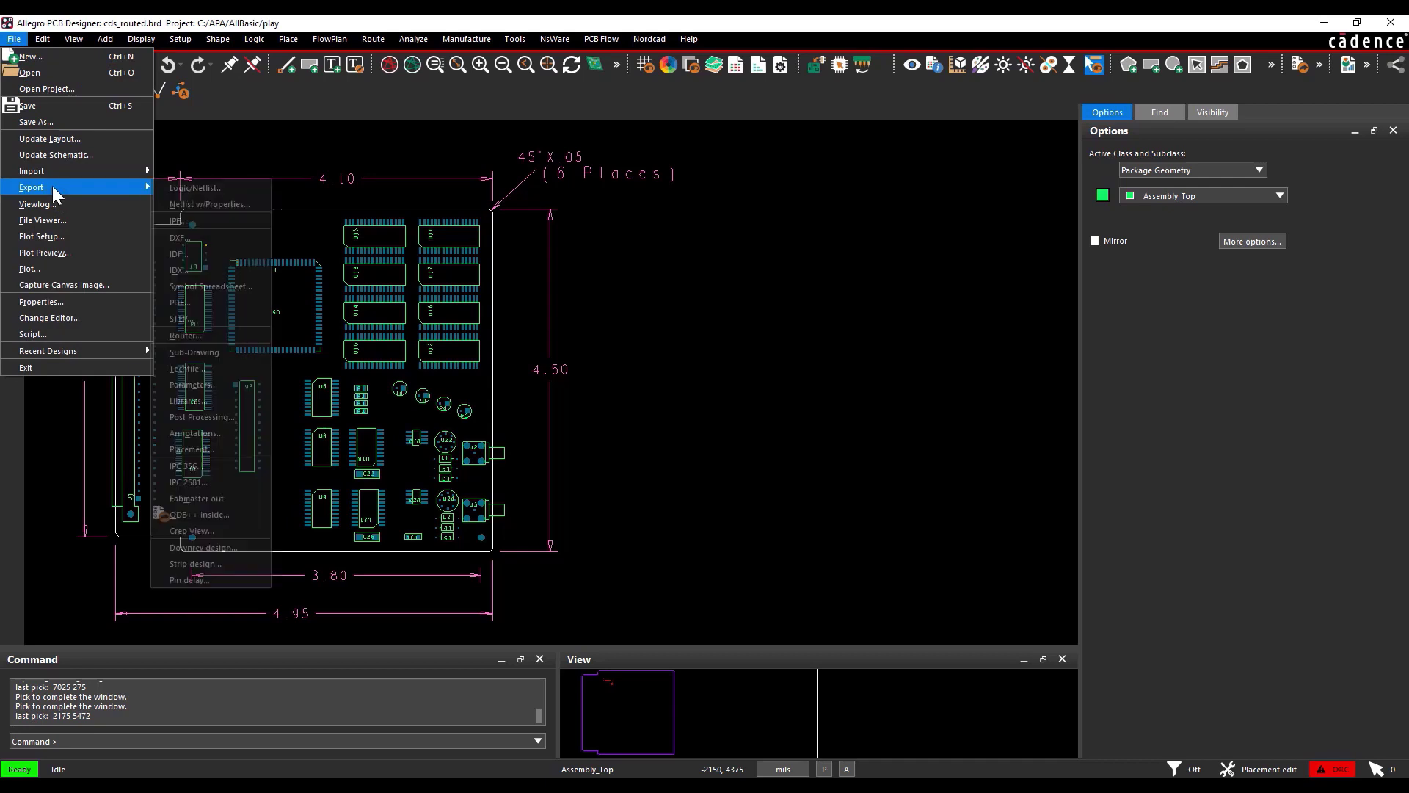
left_click(203, 235)
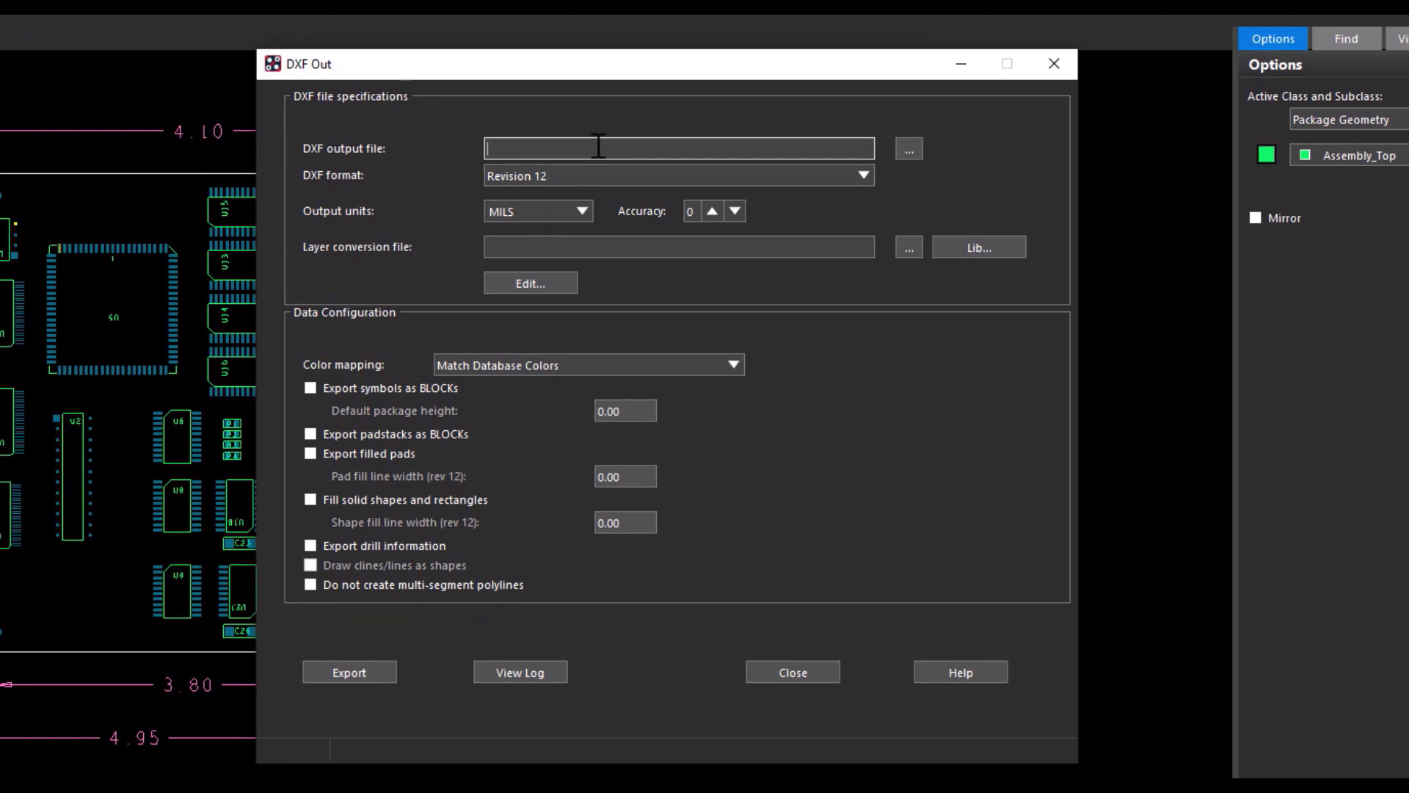
type("place")
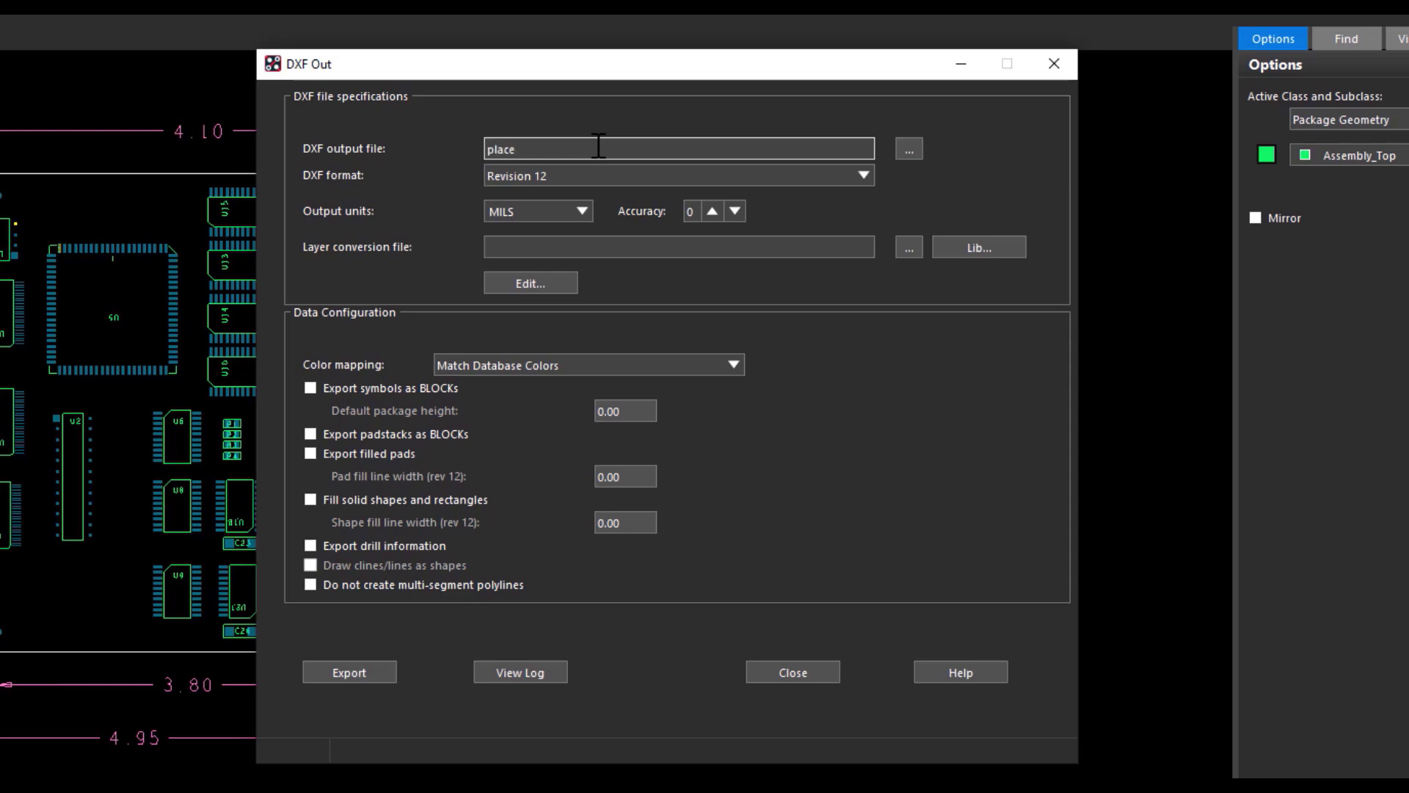
type("_export.dx")
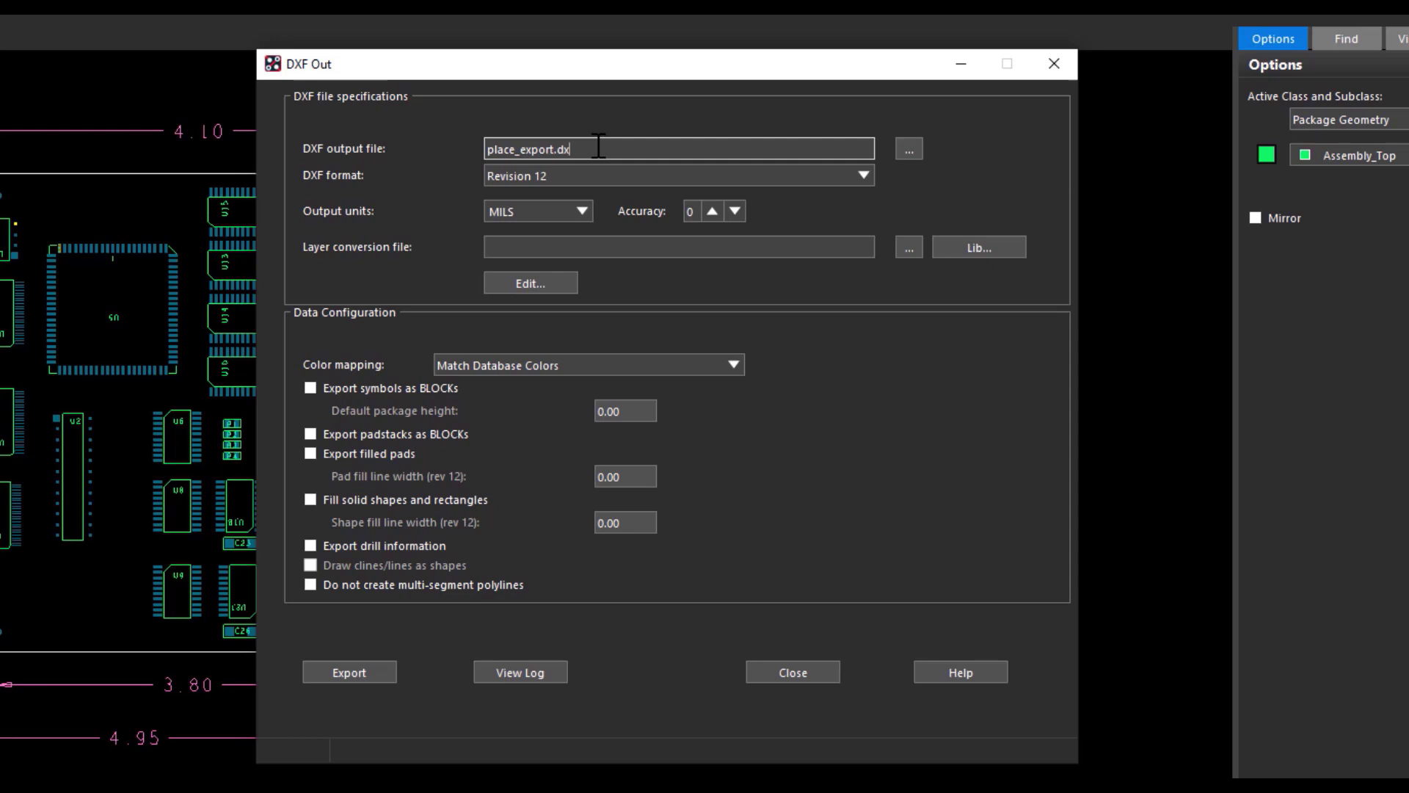
type("f")
left_click(633, 180)
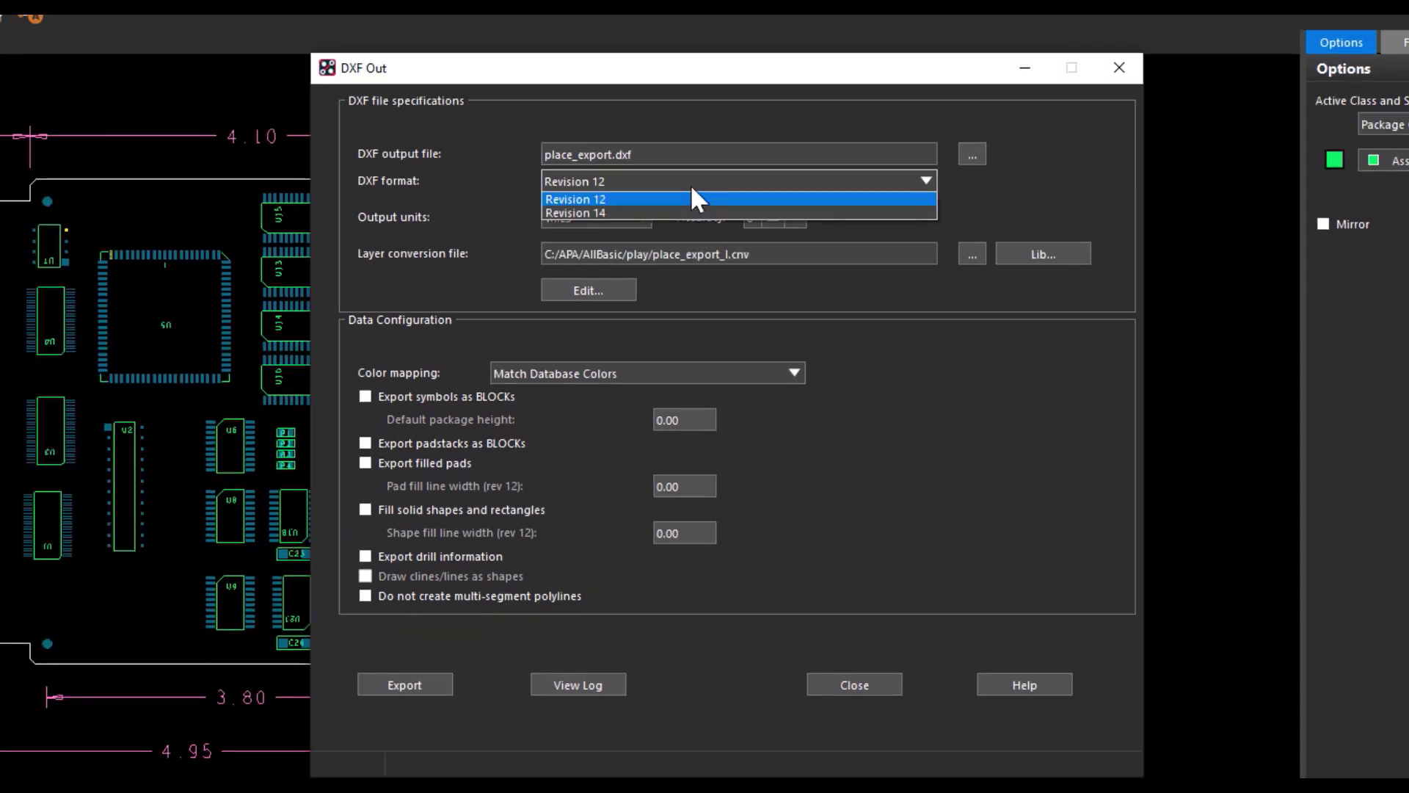
left_click(693, 189)
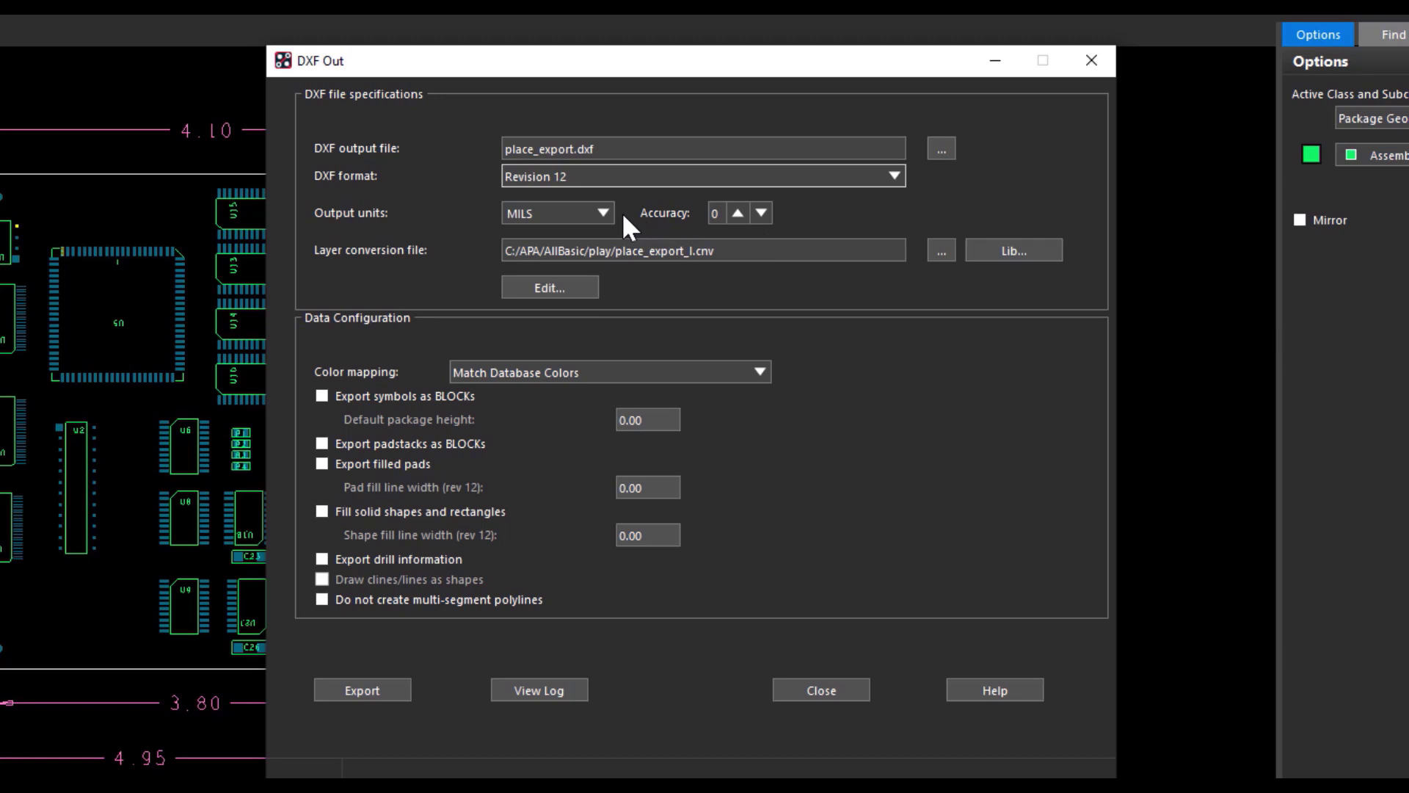
Keep MILS output units, raise accuracy to 2, and check the _l.cnv layer conversion file path
left_click(602, 213)
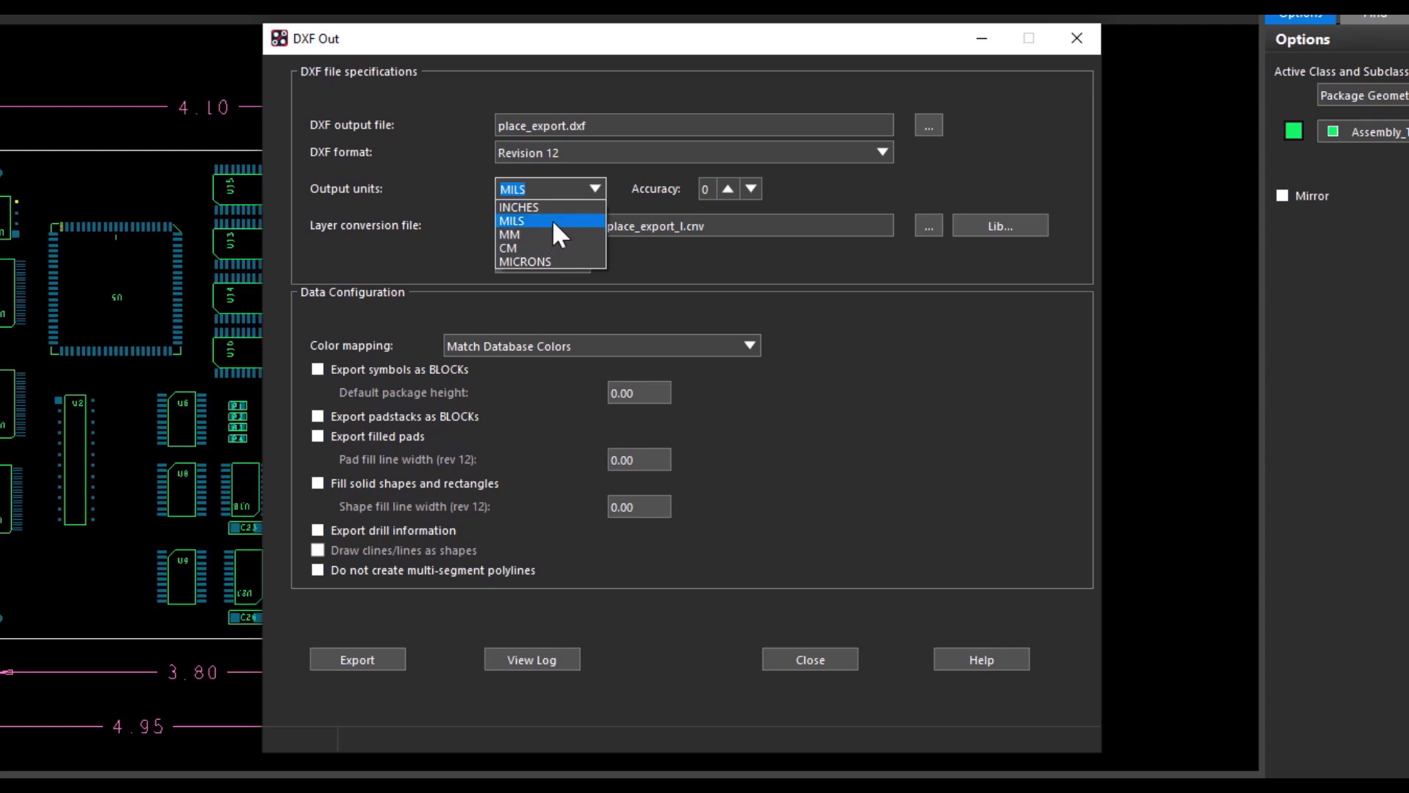
left_click(552, 219)
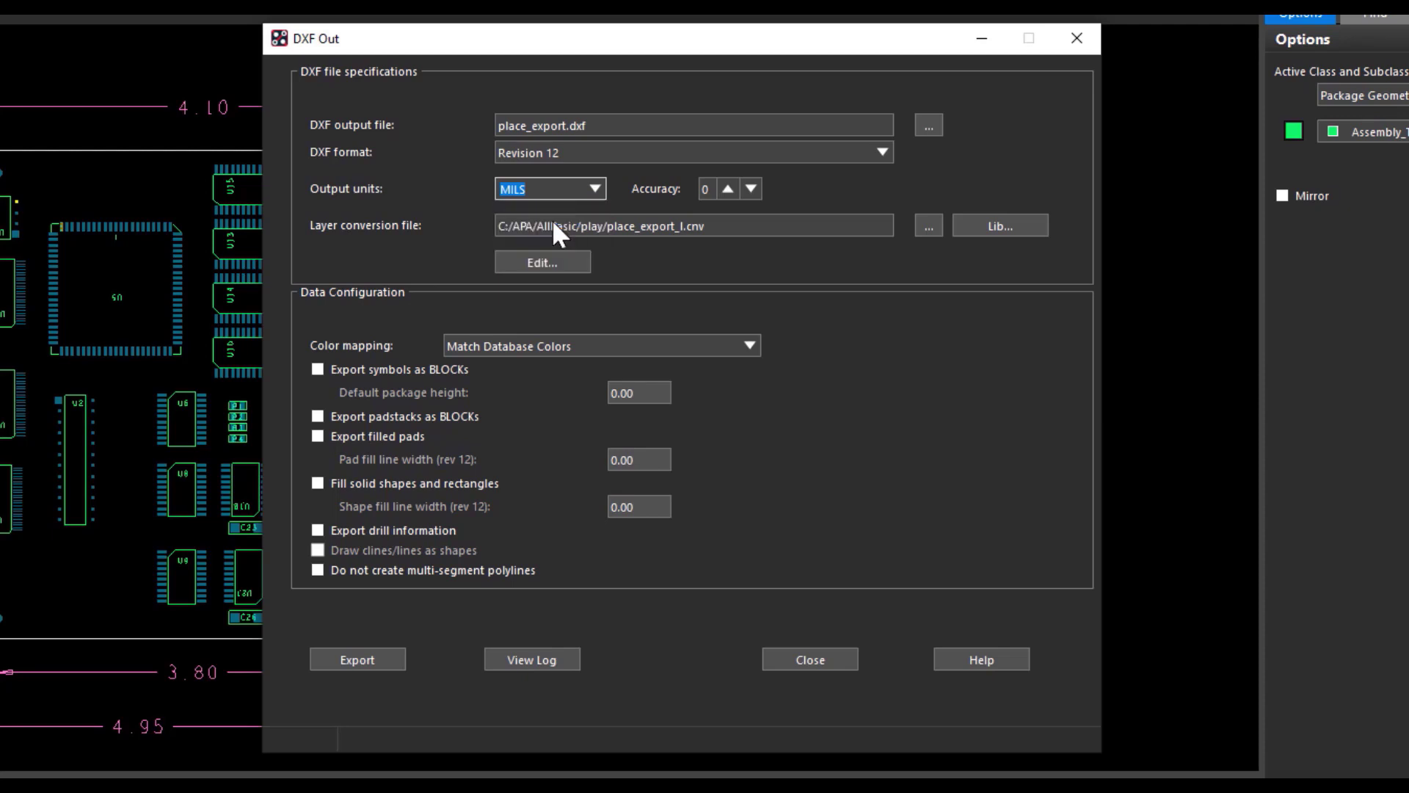
left_click(729, 192)
left_click(730, 192)
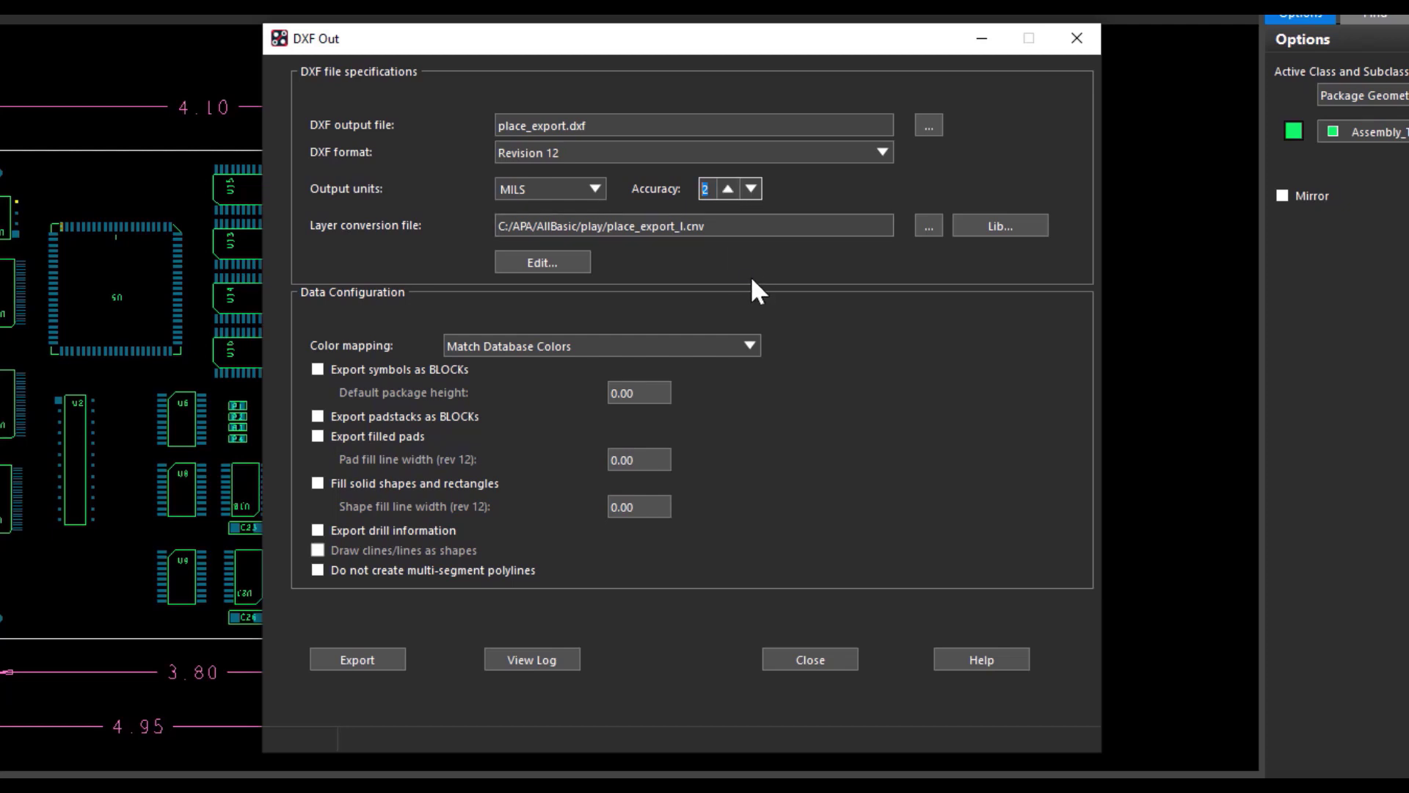
left_click(767, 226)
left_click(773, 225)
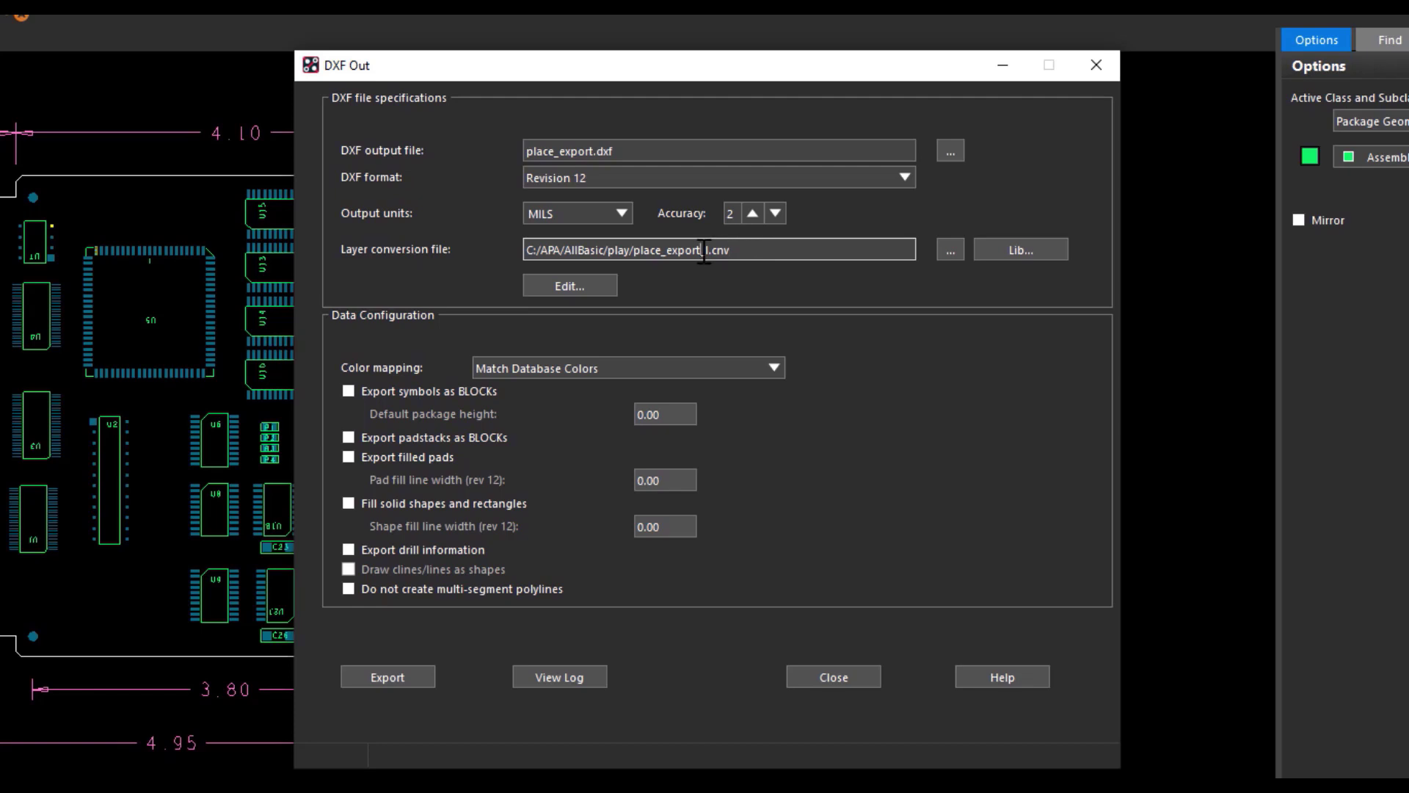
left_click_drag(730, 249, 701, 250)
left_click(945, 252)
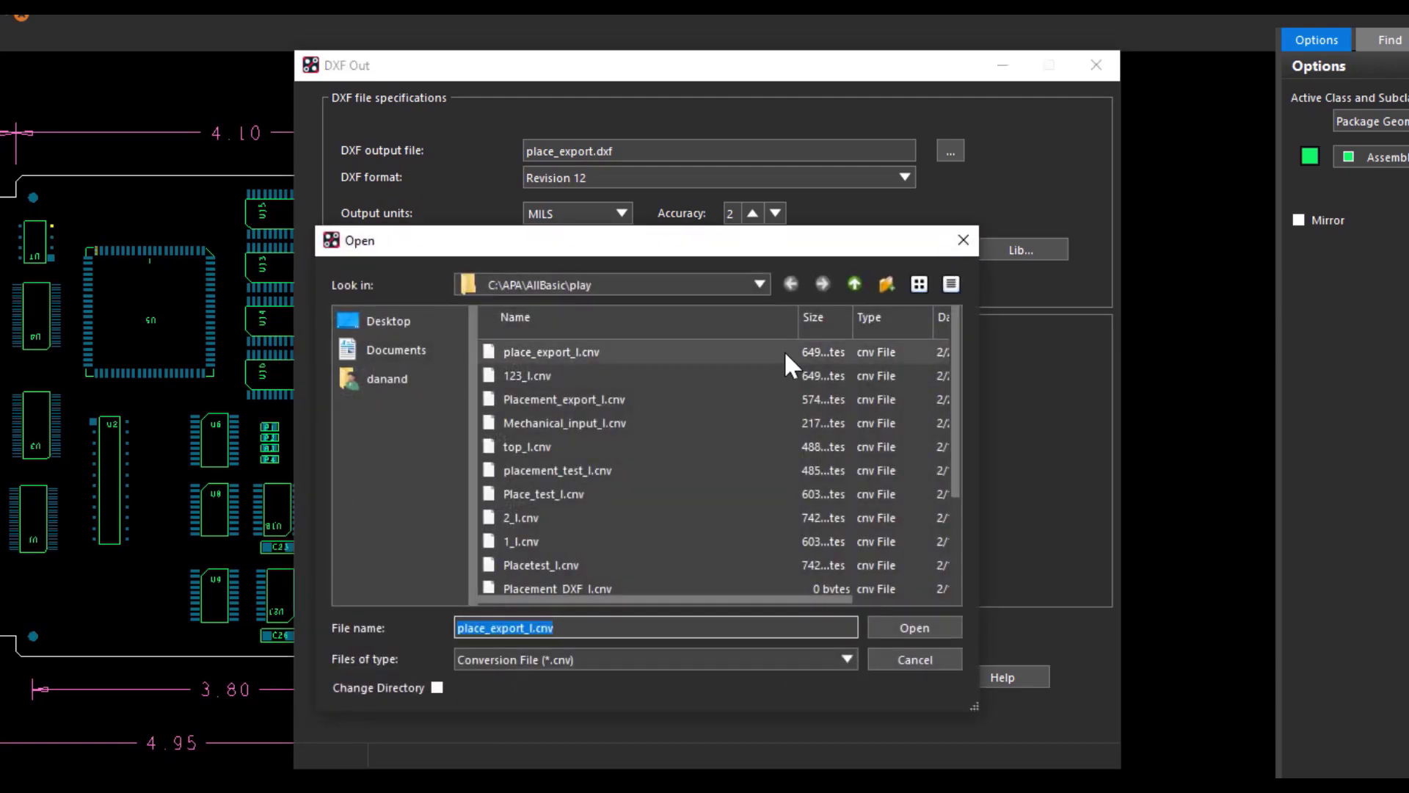
scroll(795, 351, "down", 2)
left_click(896, 630)
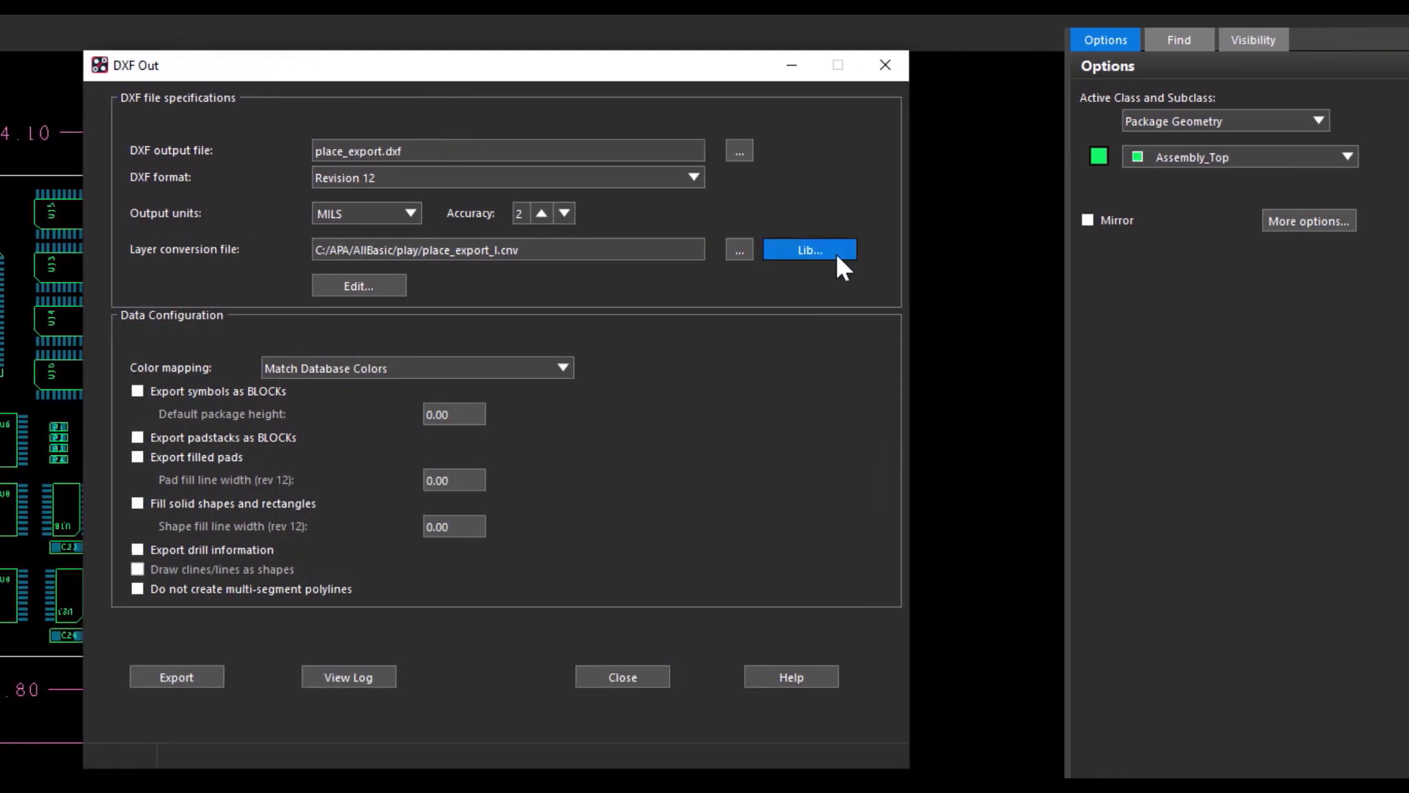
left_click(1042, 251)
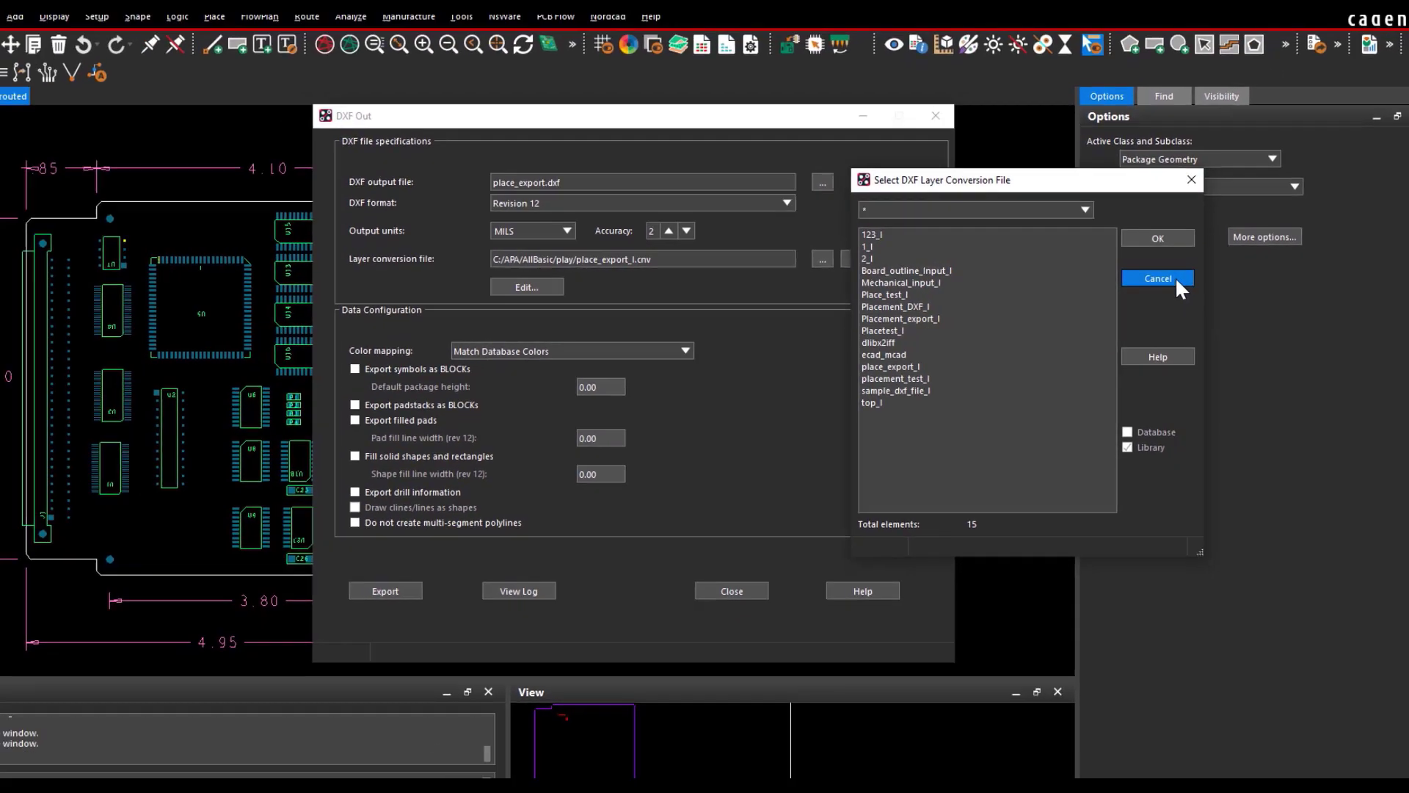
left_click(1189, 275)
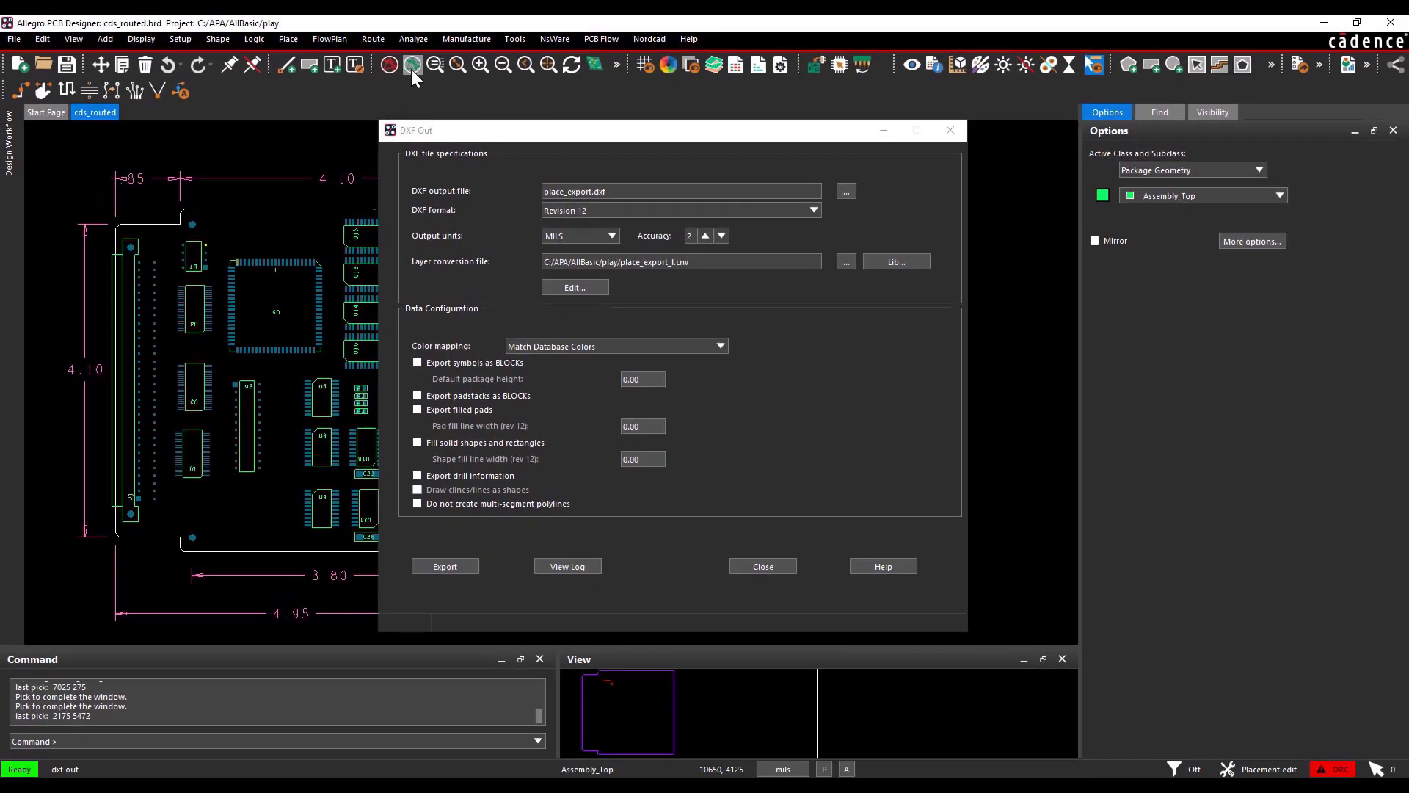
left_click(182, 38)
left_click(192, 625)
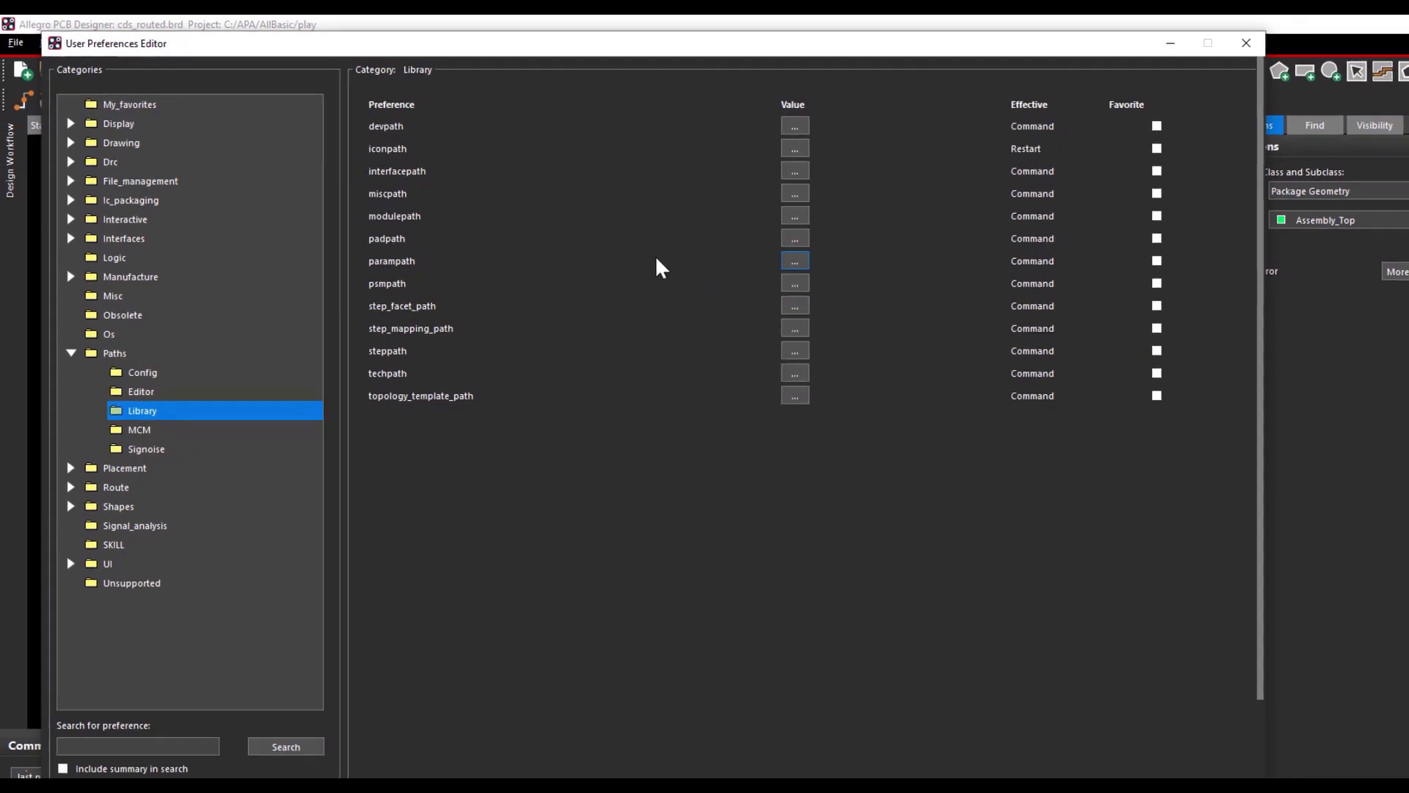
left_click(795, 193)
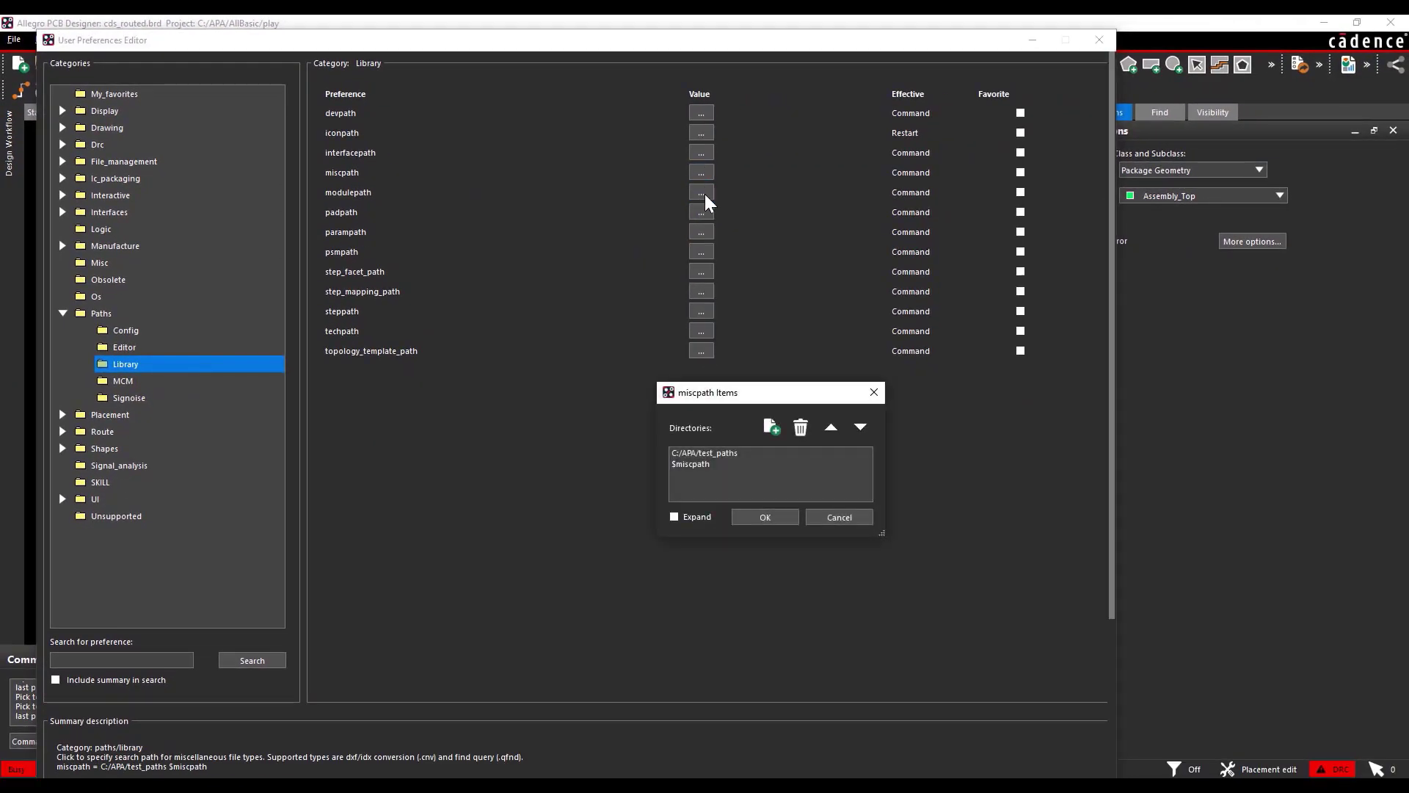
left_click(732, 465)
left_click(732, 454)
left_click(764, 517)
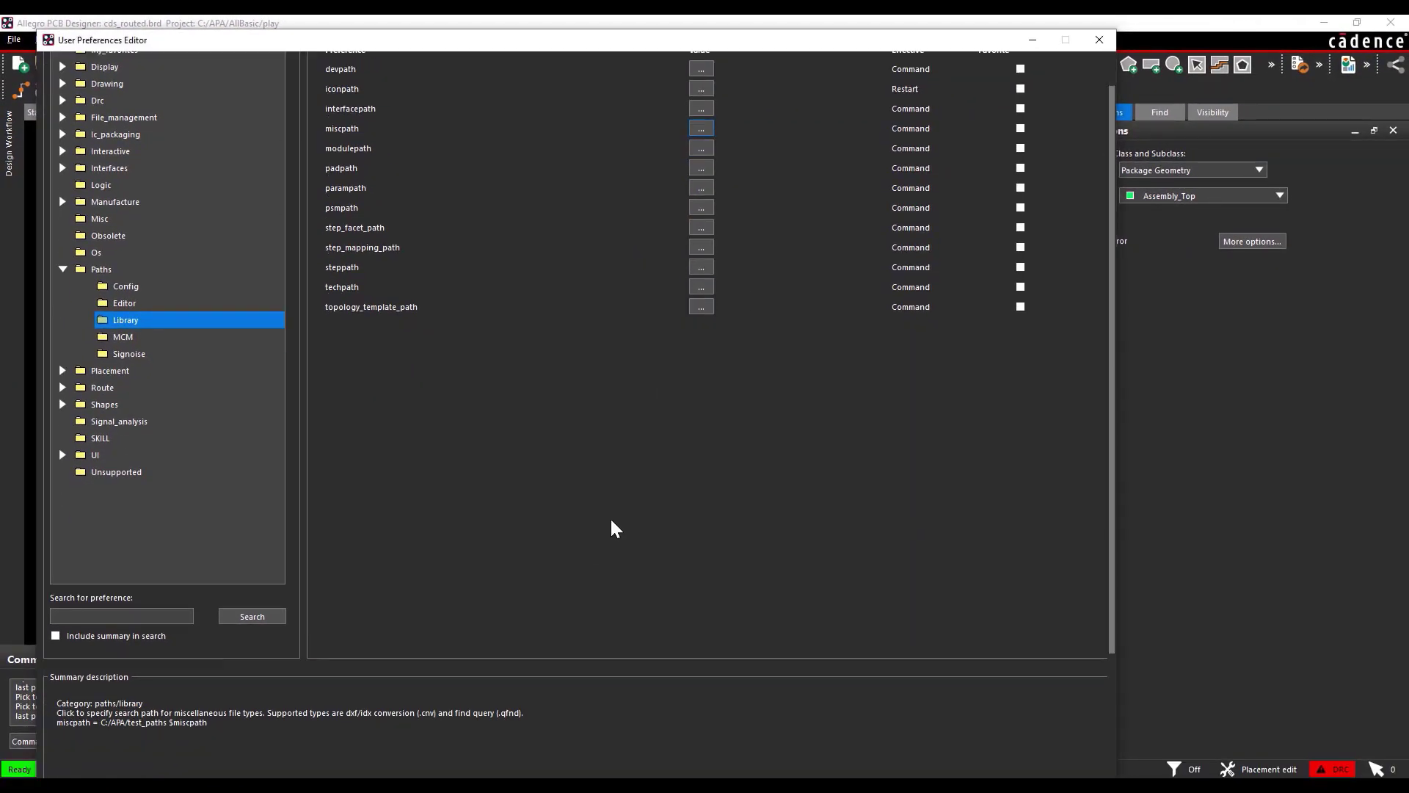
left_click(92, 762)
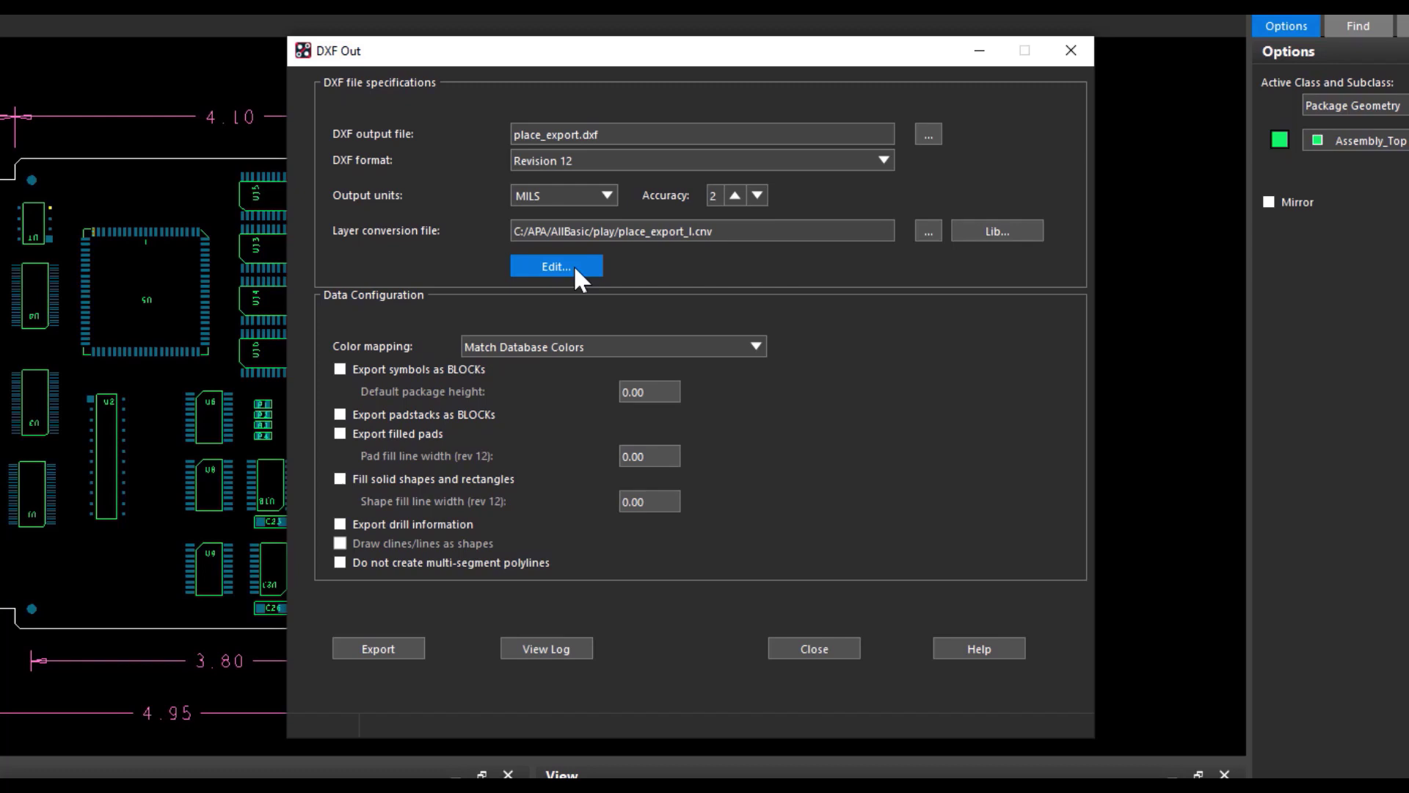
Filter the layer mapping to PACKAGE GEOMETRY/MODEL_OUTLINE, tick that row, and show only it on the board
left_click(557, 266)
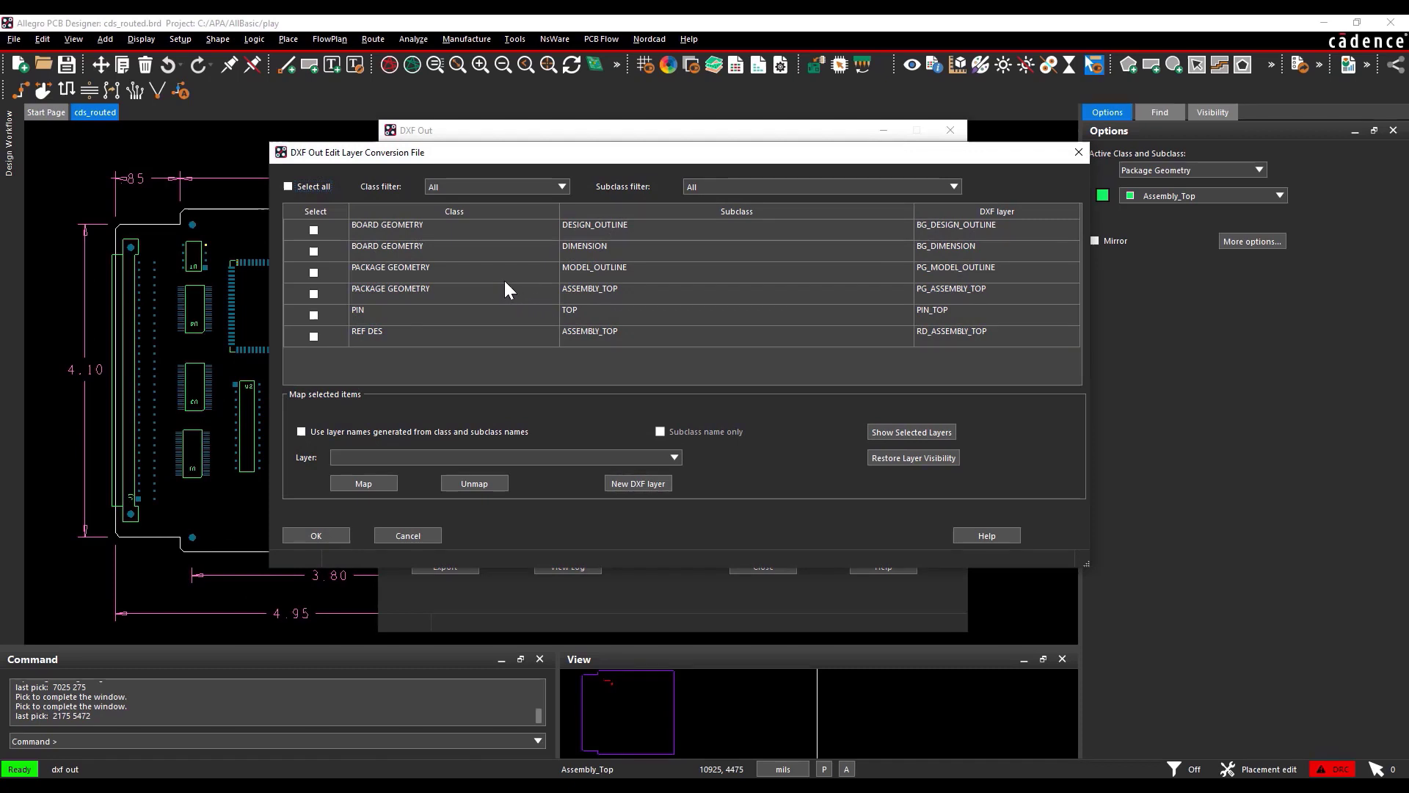
left_click(562, 183)
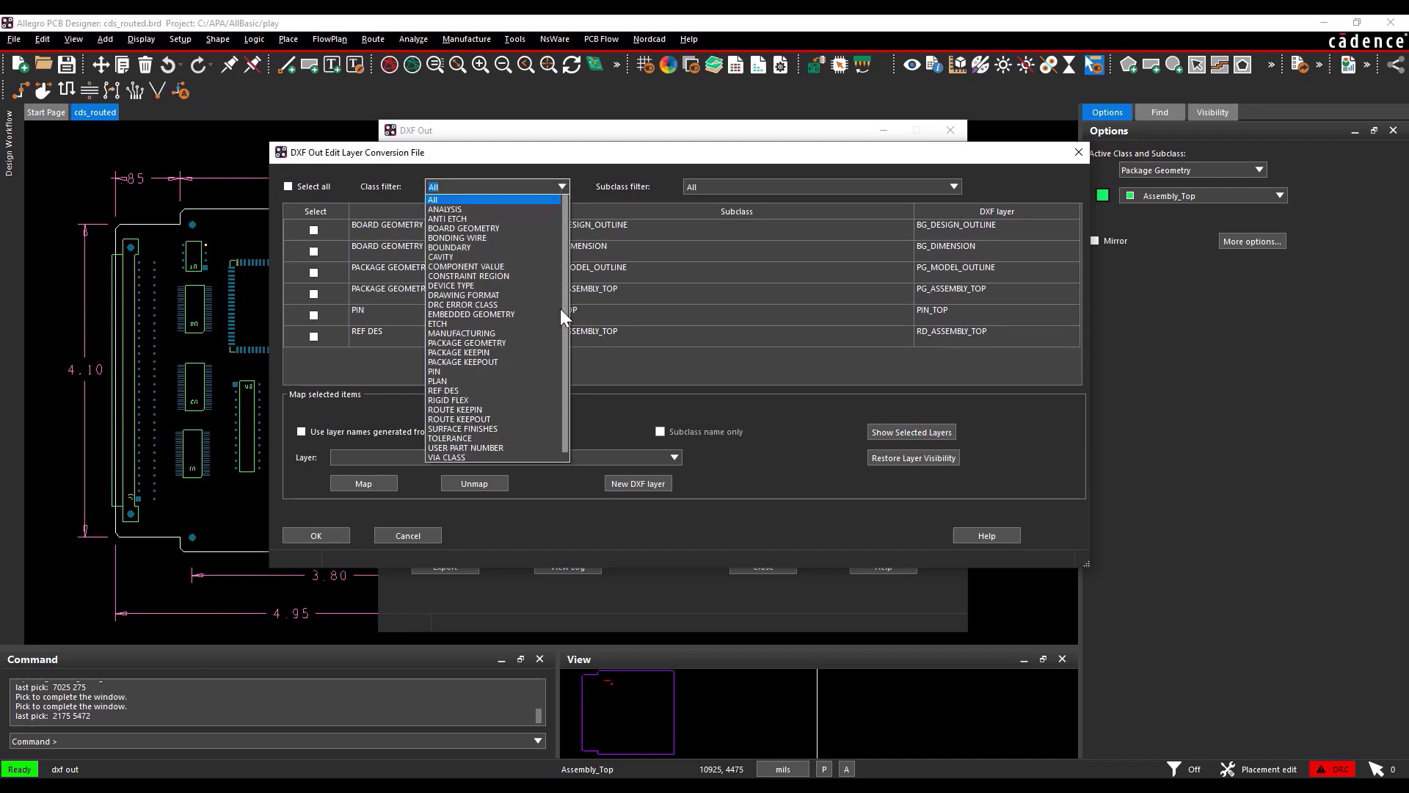
left_click(518, 342)
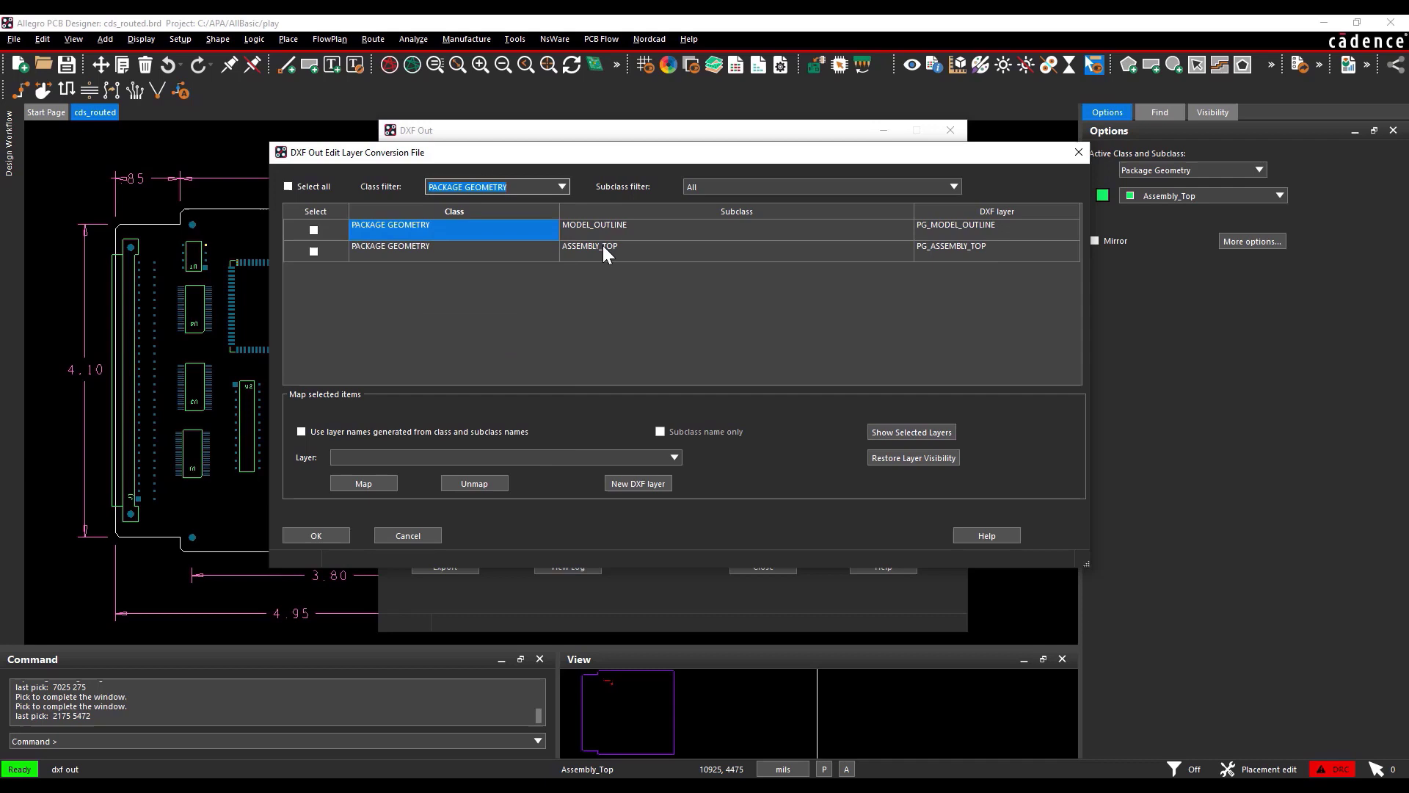
left_click(952, 187)
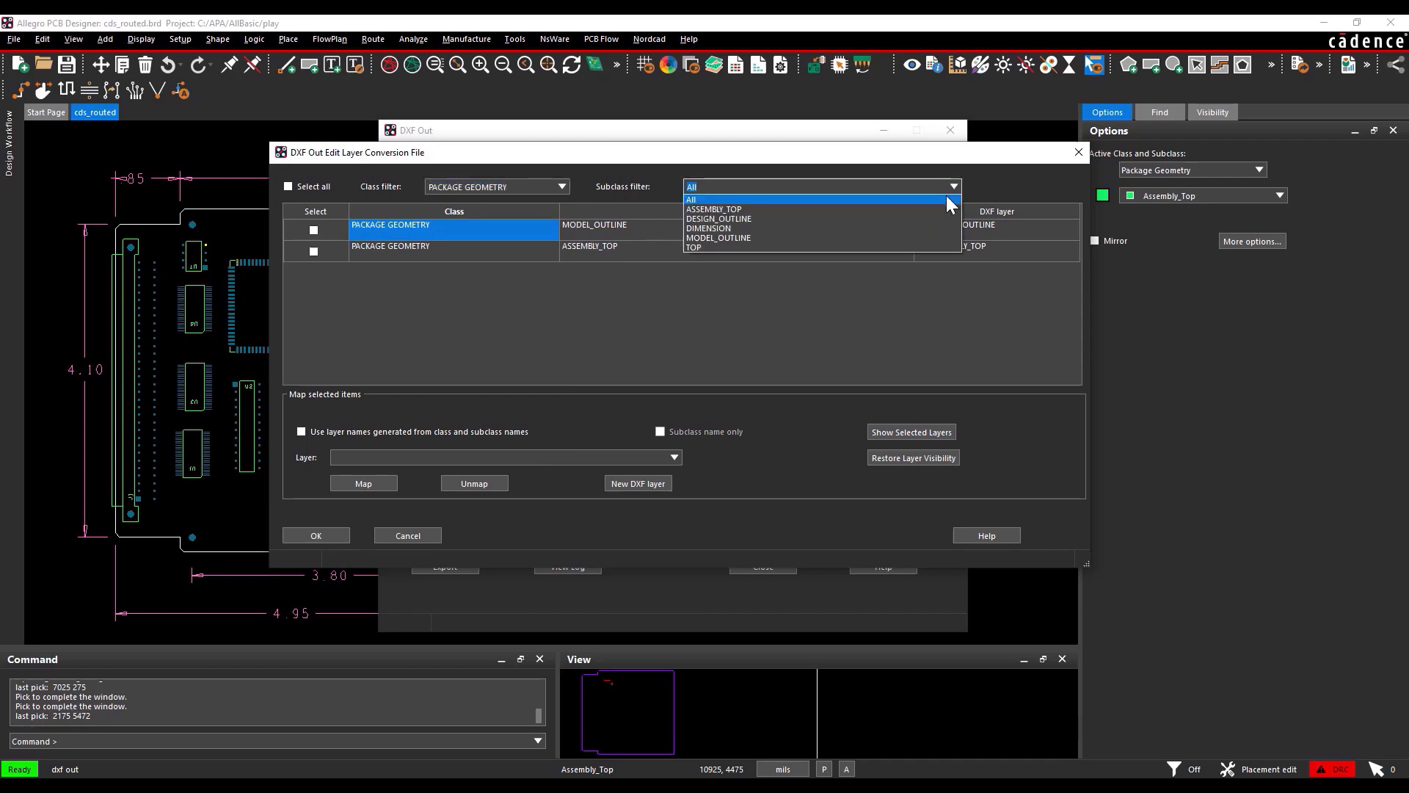
left_click(919, 236)
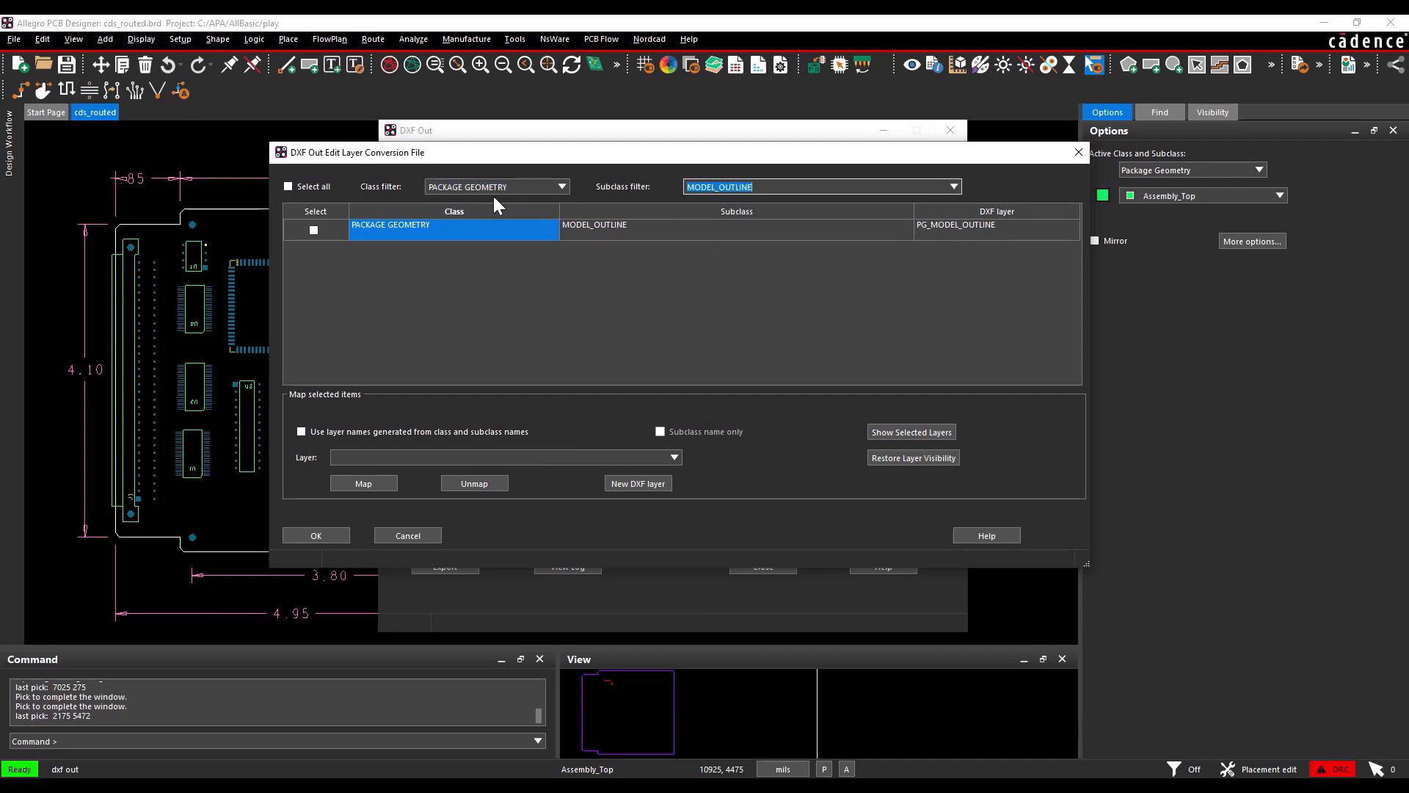
left_click(309, 231)
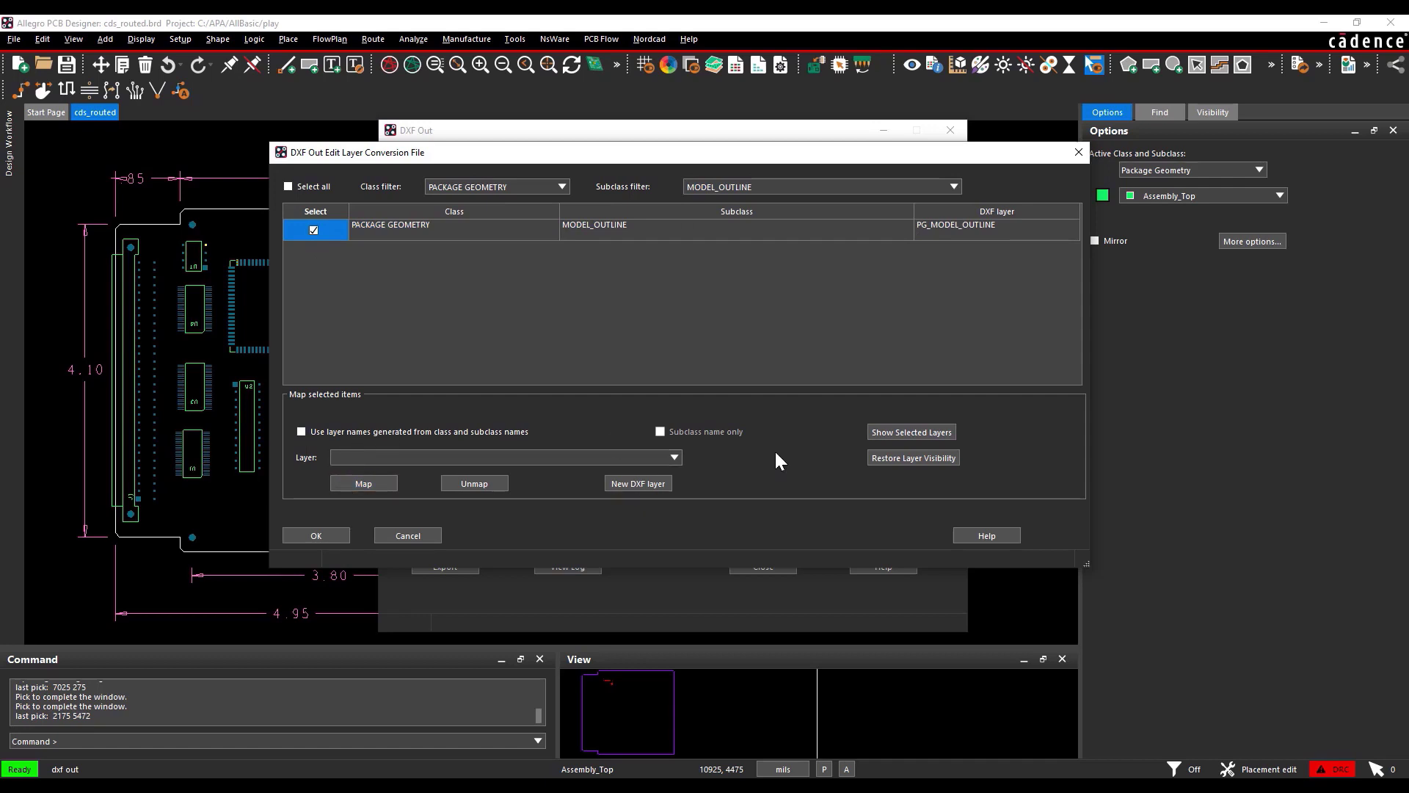
left_click(941, 435)
Restore all board layers and reset the Class and Subclass filters to All
left_click_drag(650, 159, 834, 165)
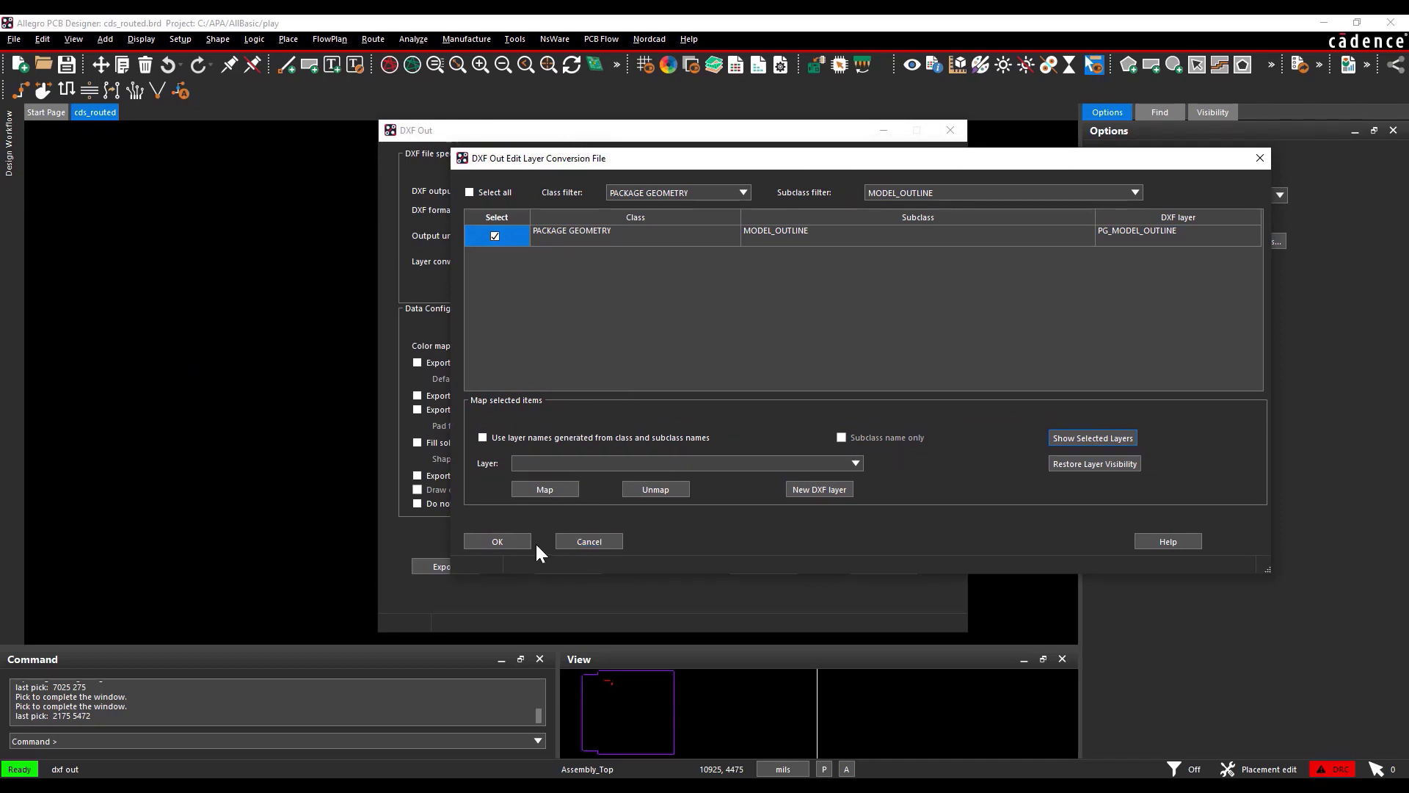
left_click(1058, 464)
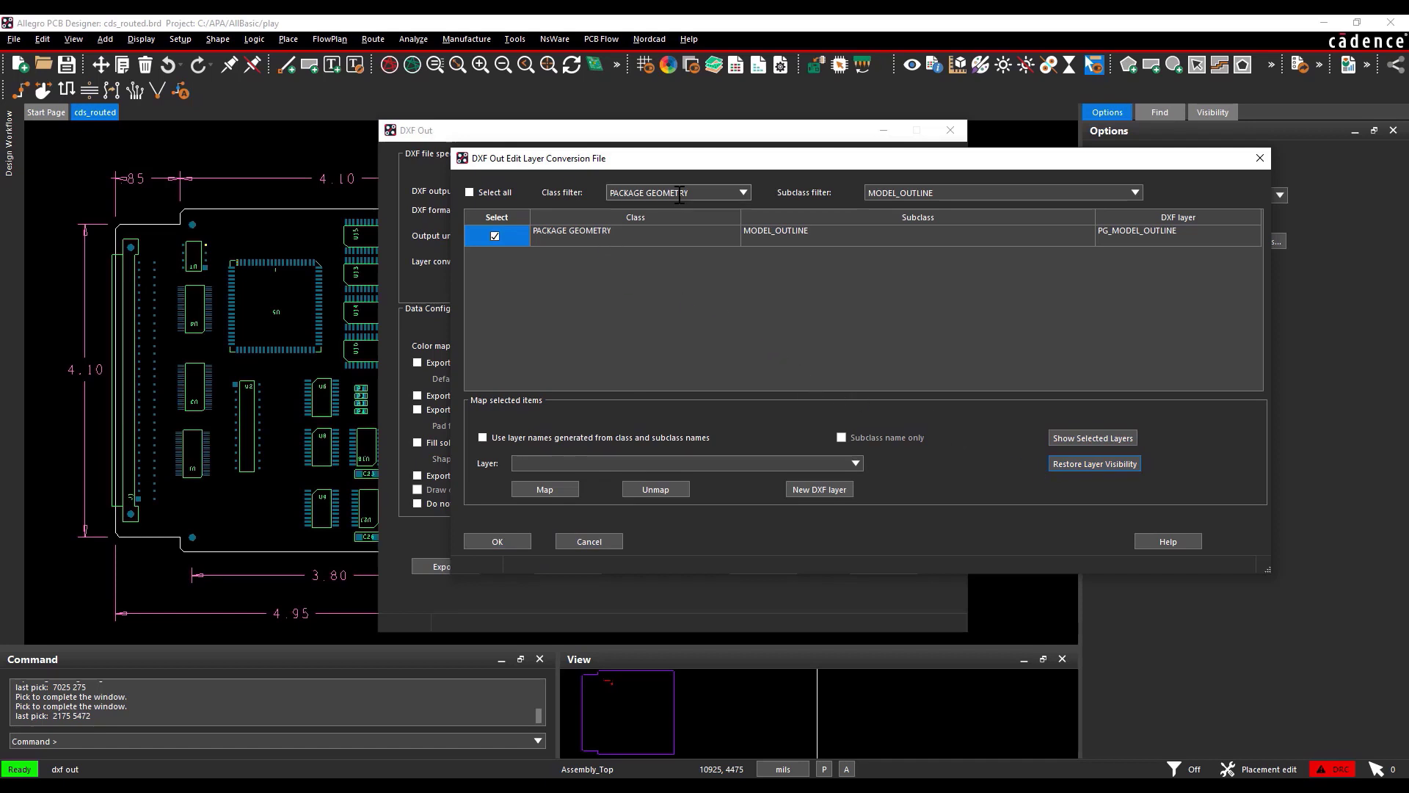
left_click(744, 193)
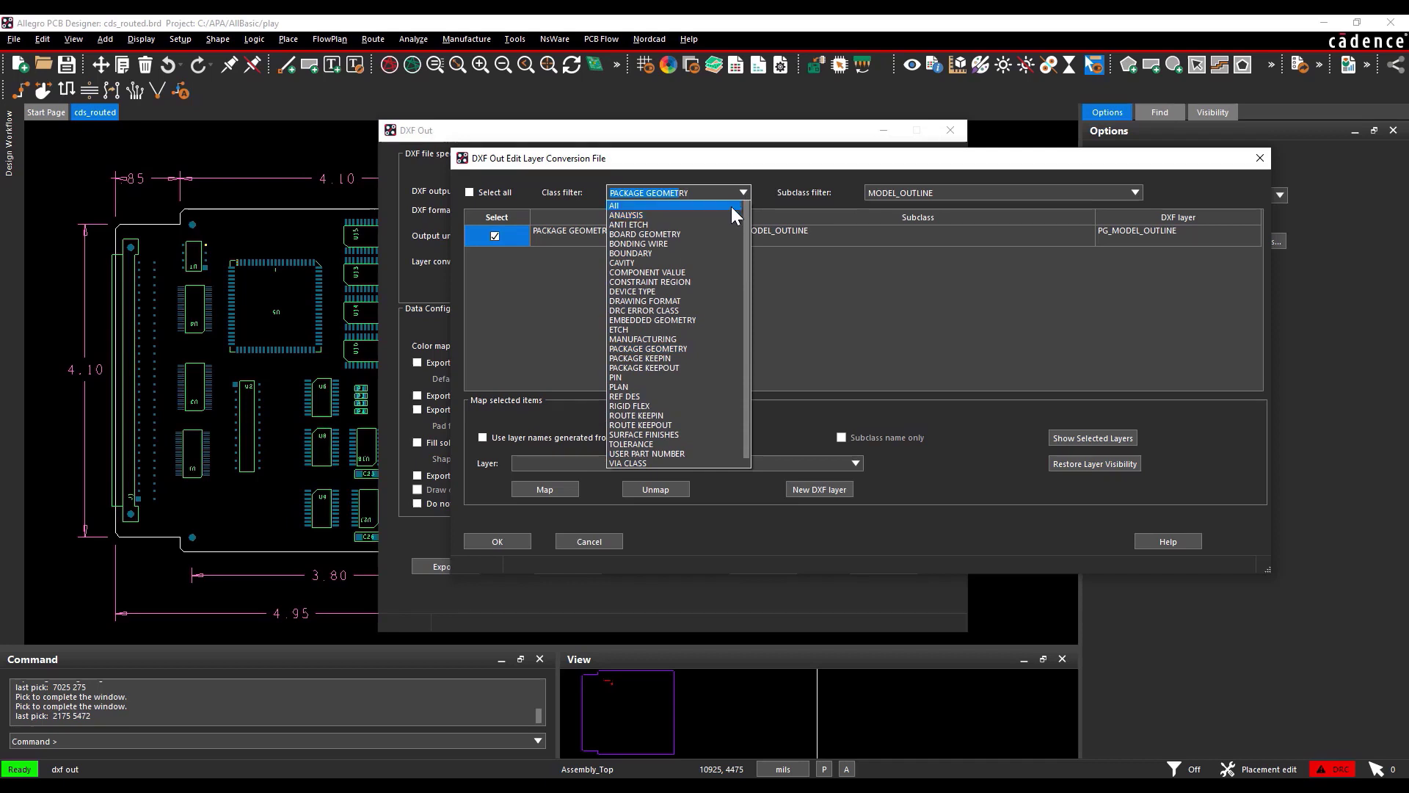
left_click(731, 205)
left_click(1130, 194)
left_click(1113, 205)
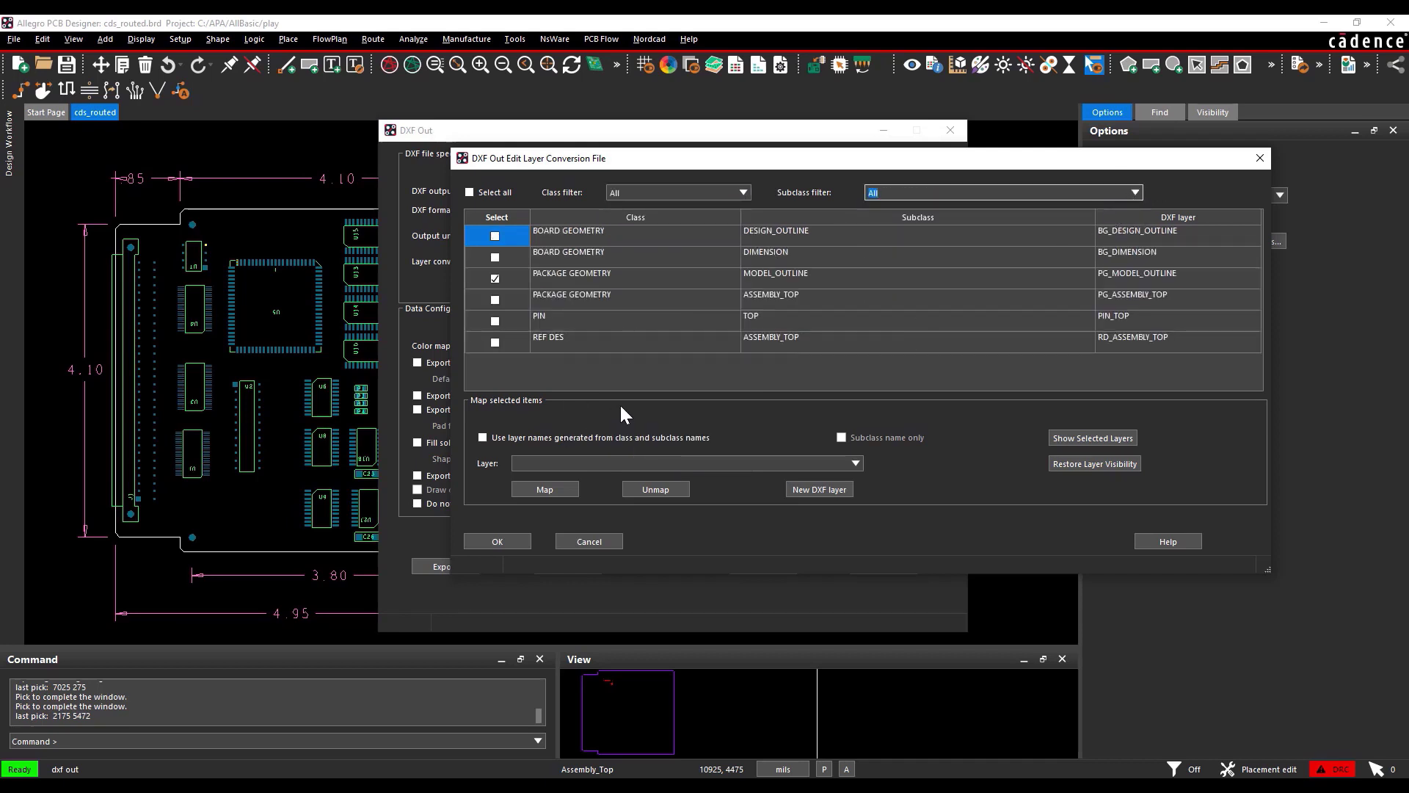
Select all six rows and remap them to subclass-only DXF layer names like DESIGN_OUTLINE and DIMENSION
left_click(500, 196)
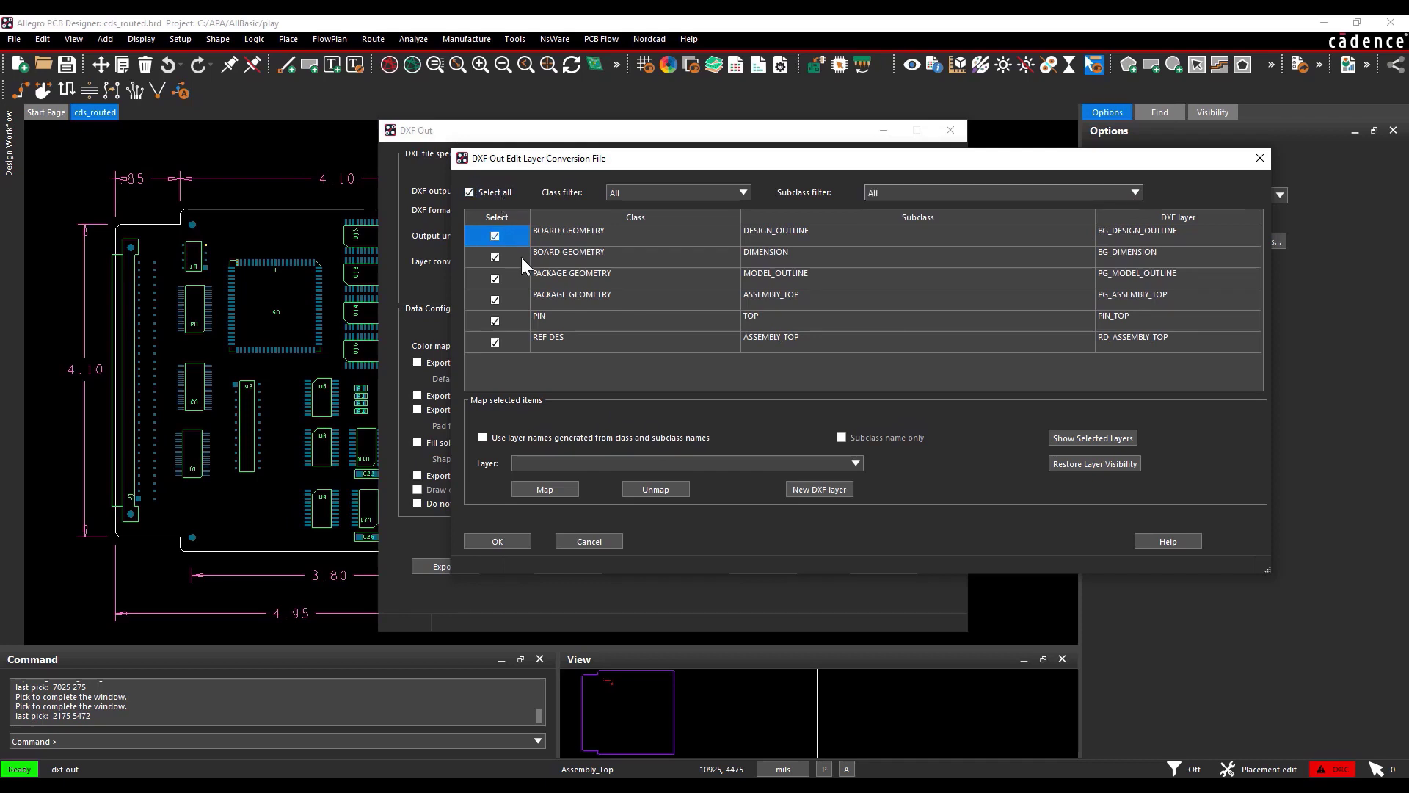
left_click(513, 438)
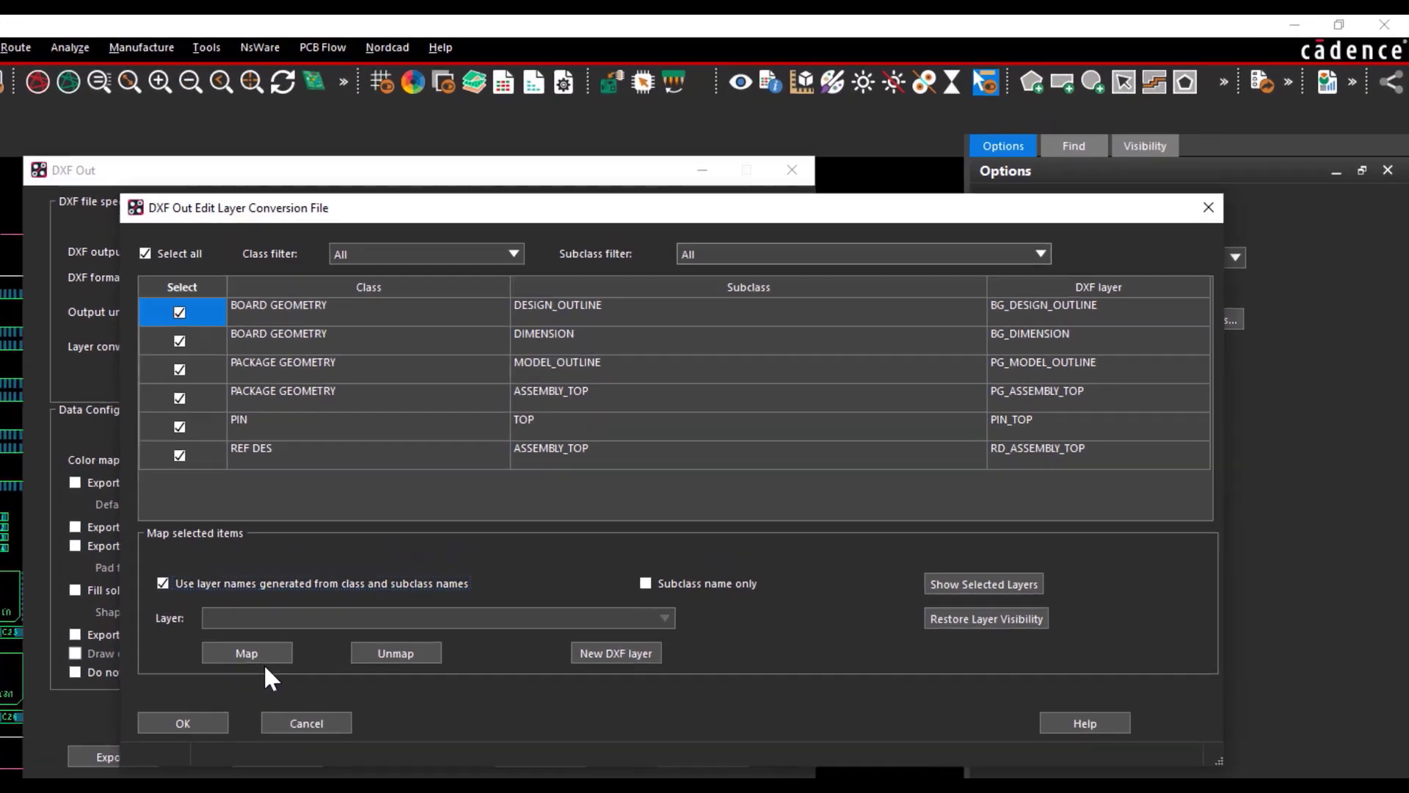
left_click(547, 488)
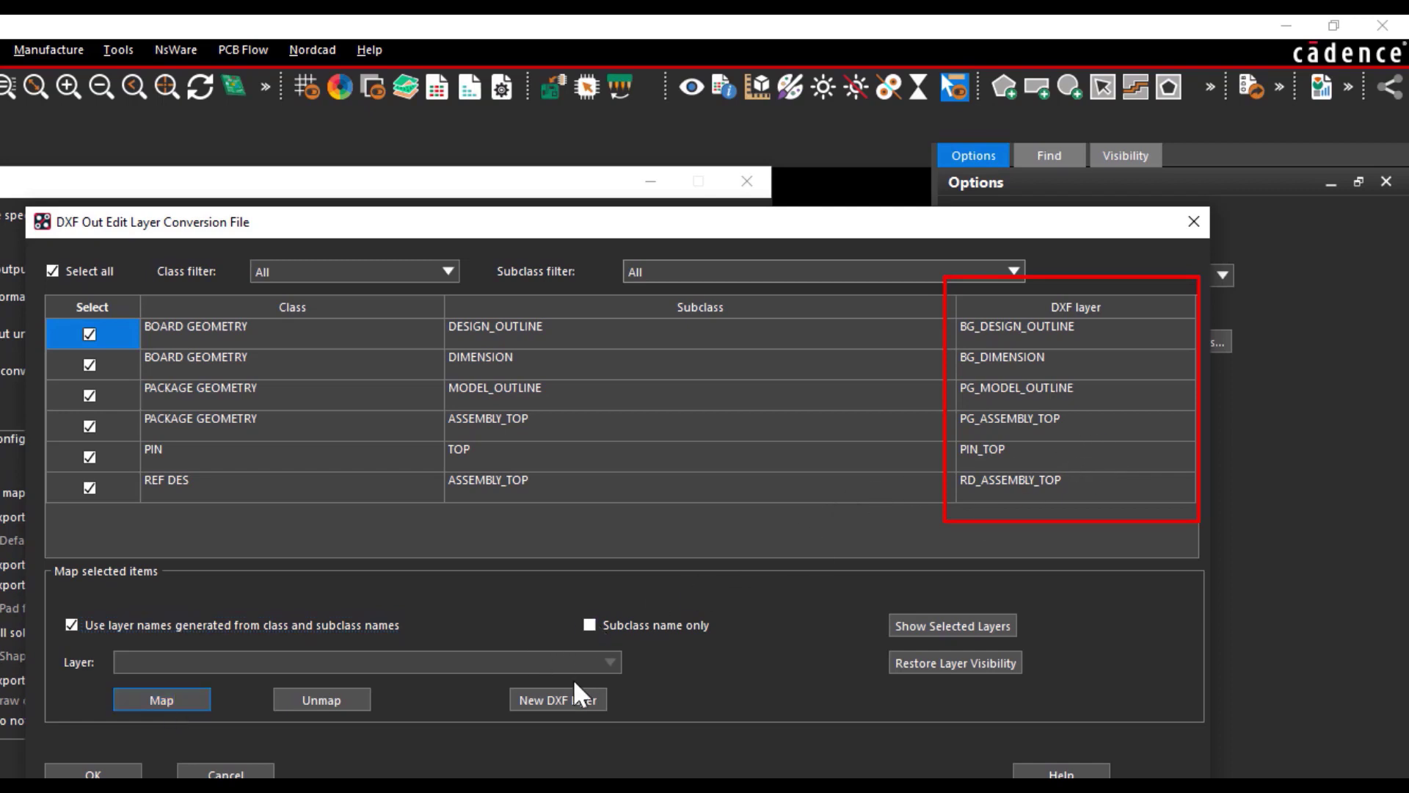
left_click(609, 625)
left_click(193, 701)
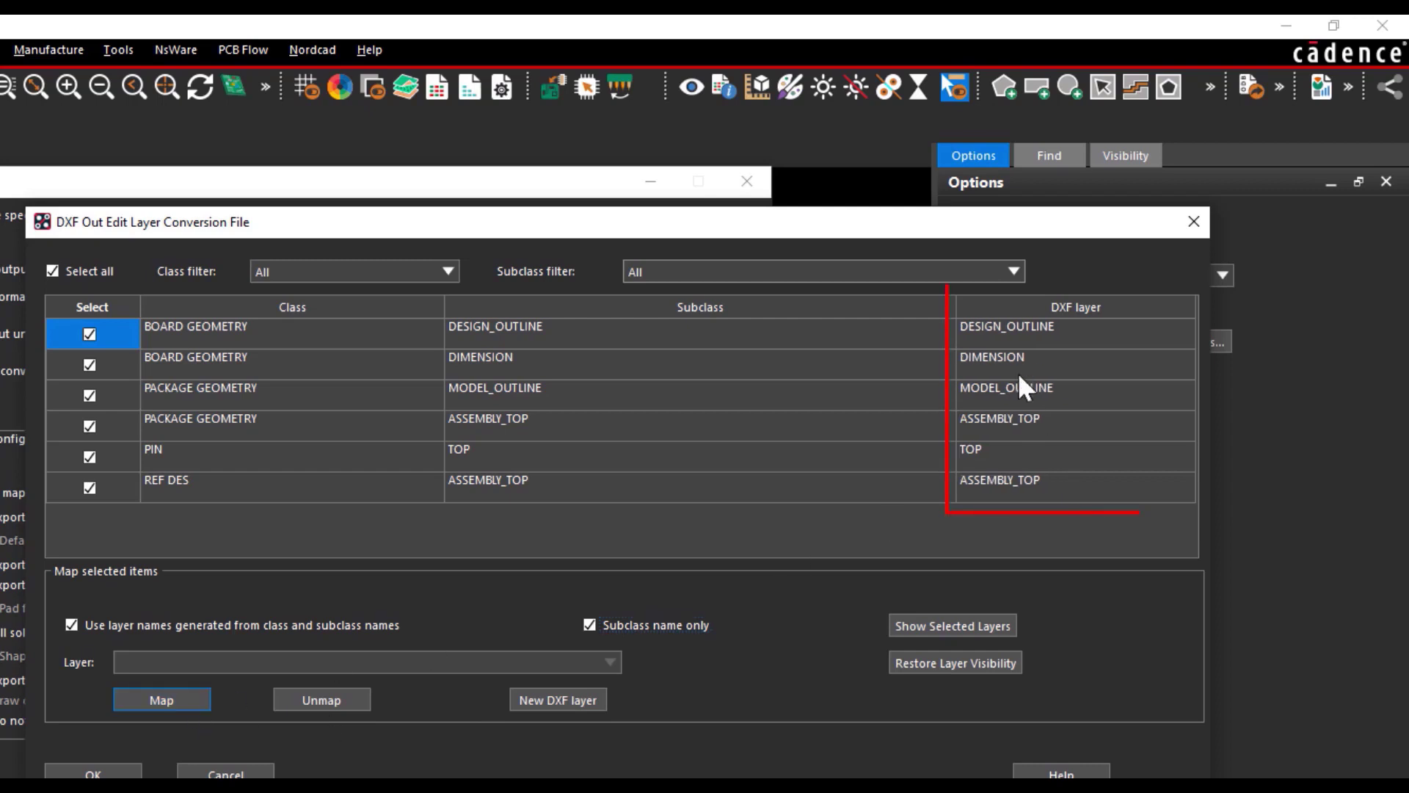
left_click(189, 627)
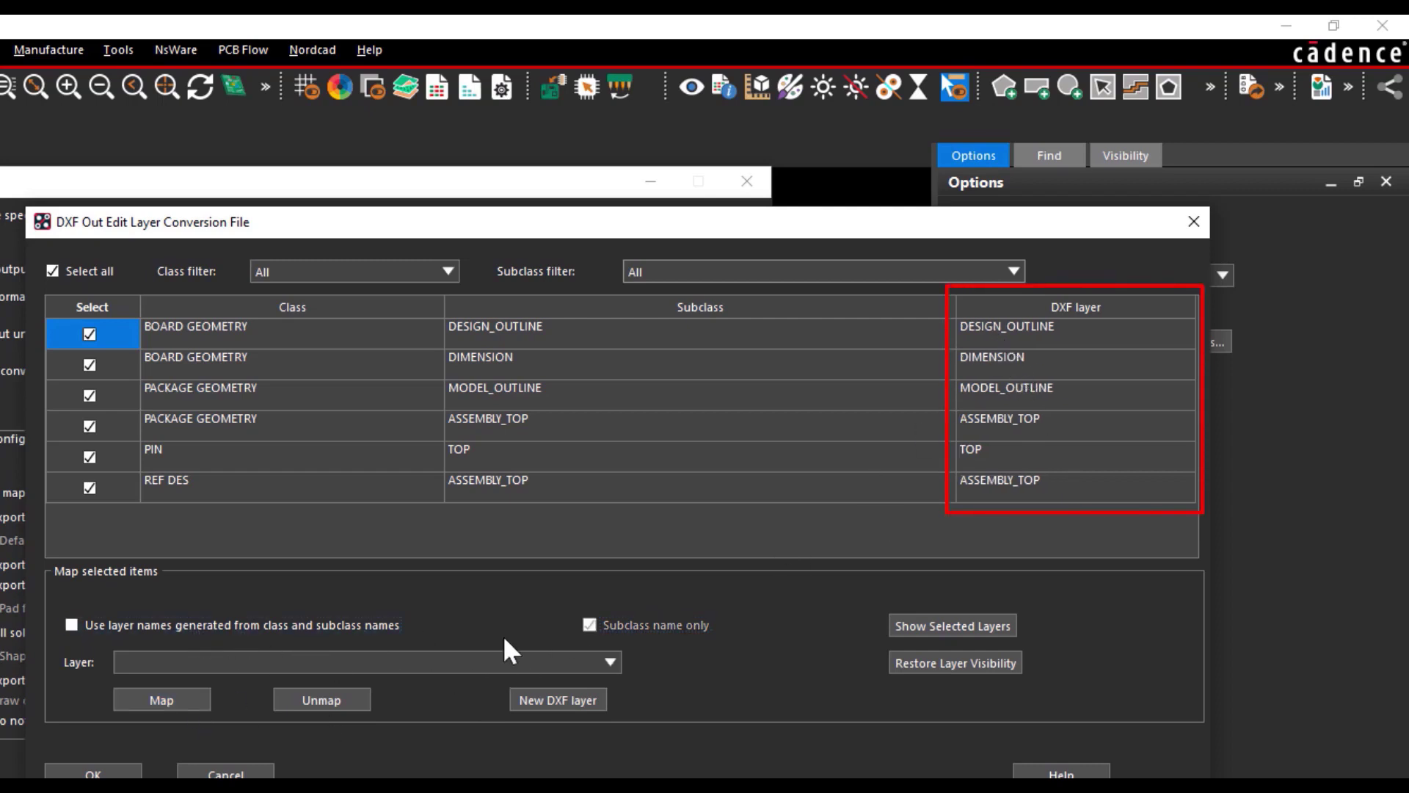
Create a new DXF layer named temp and map all selected rows to it
left_click(565, 695)
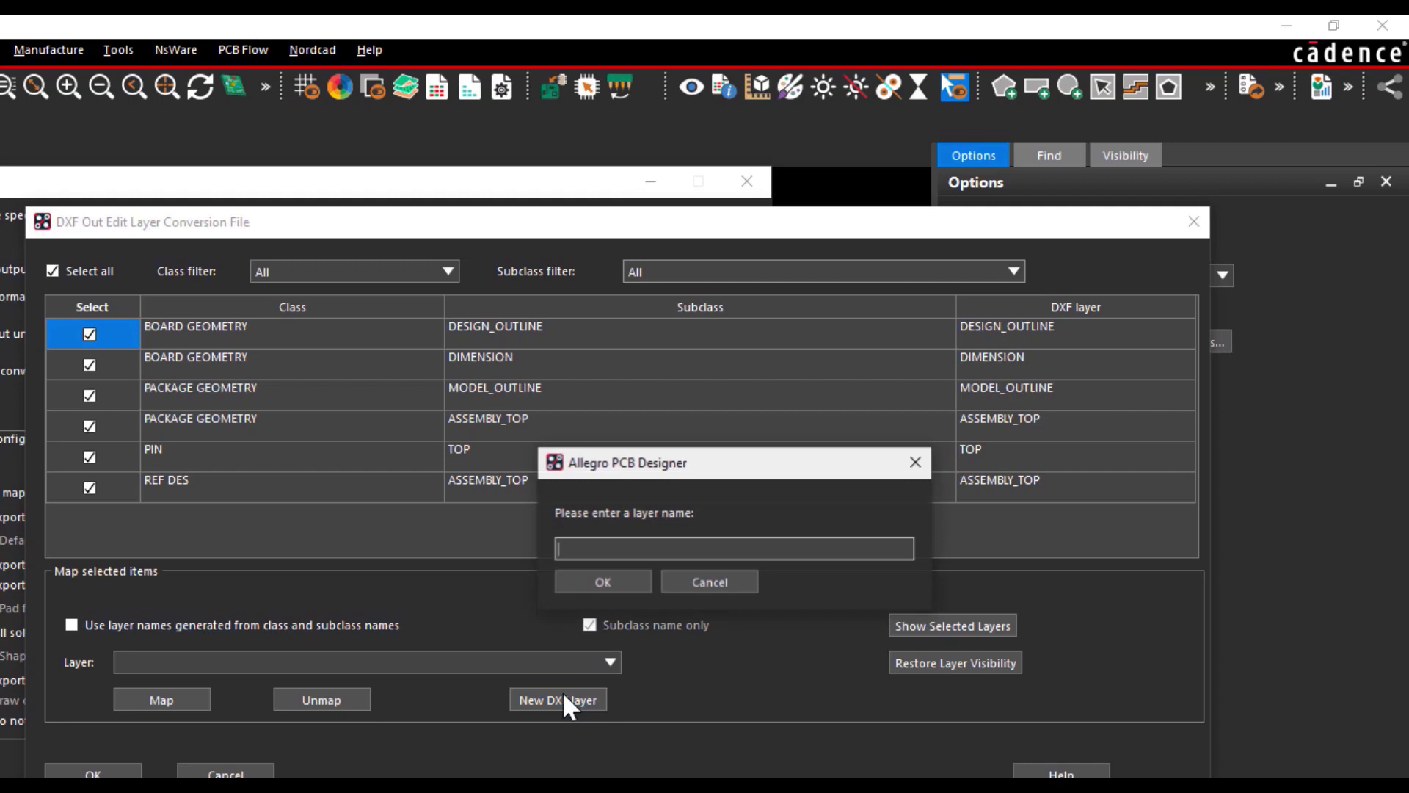
type("temp")
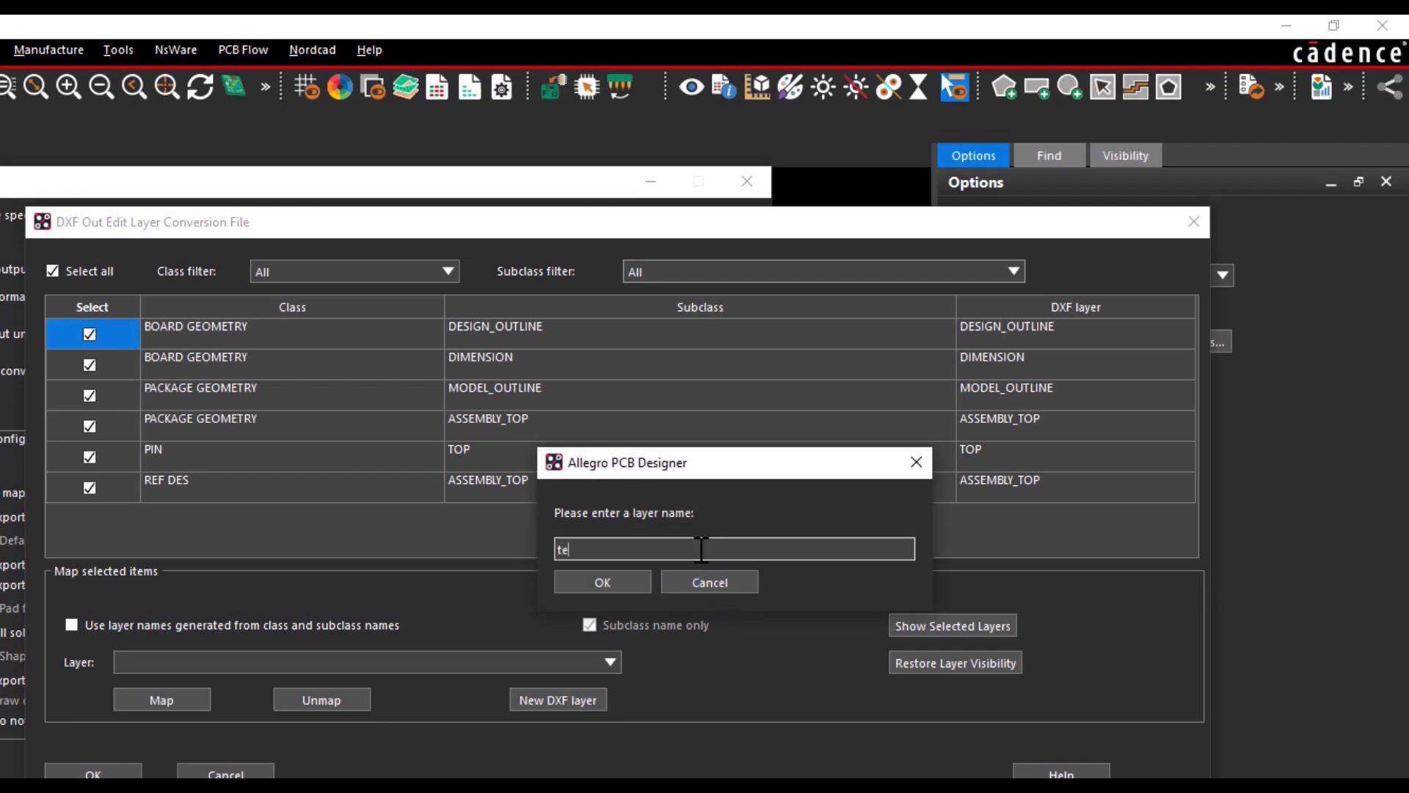
left_click(596, 581)
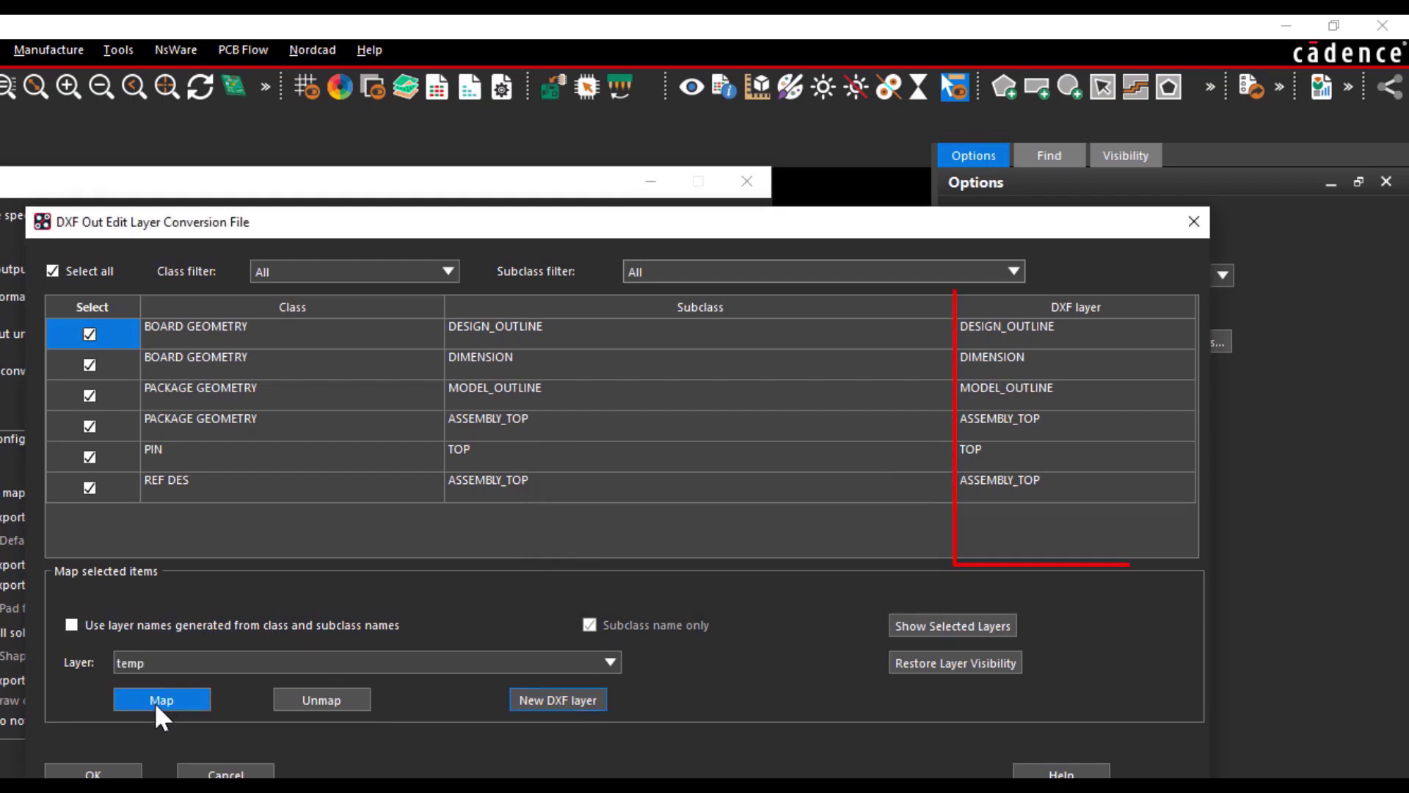
left_click(156, 702)
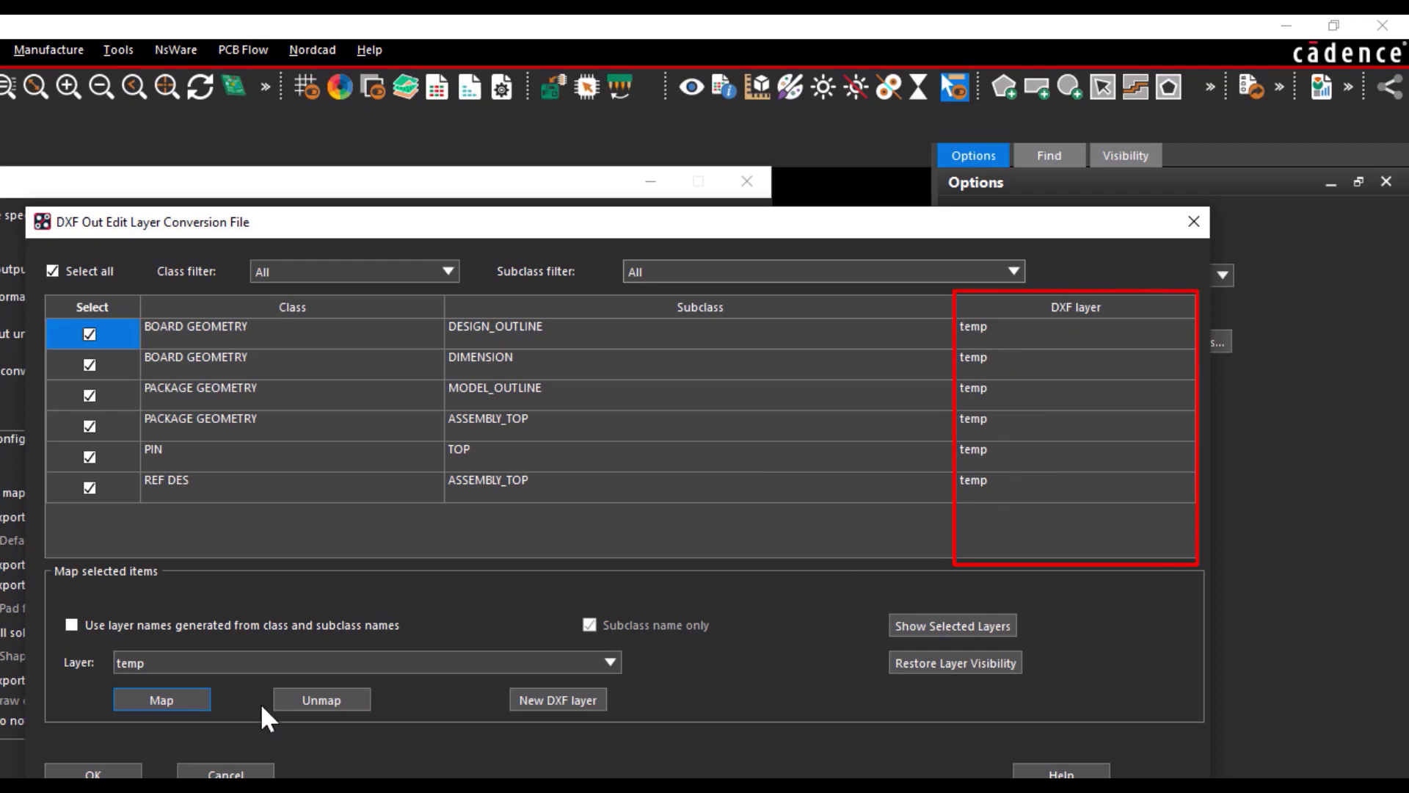
Remap the rows back to subclass-only names and save the layer conversion changes
left_click(183, 624)
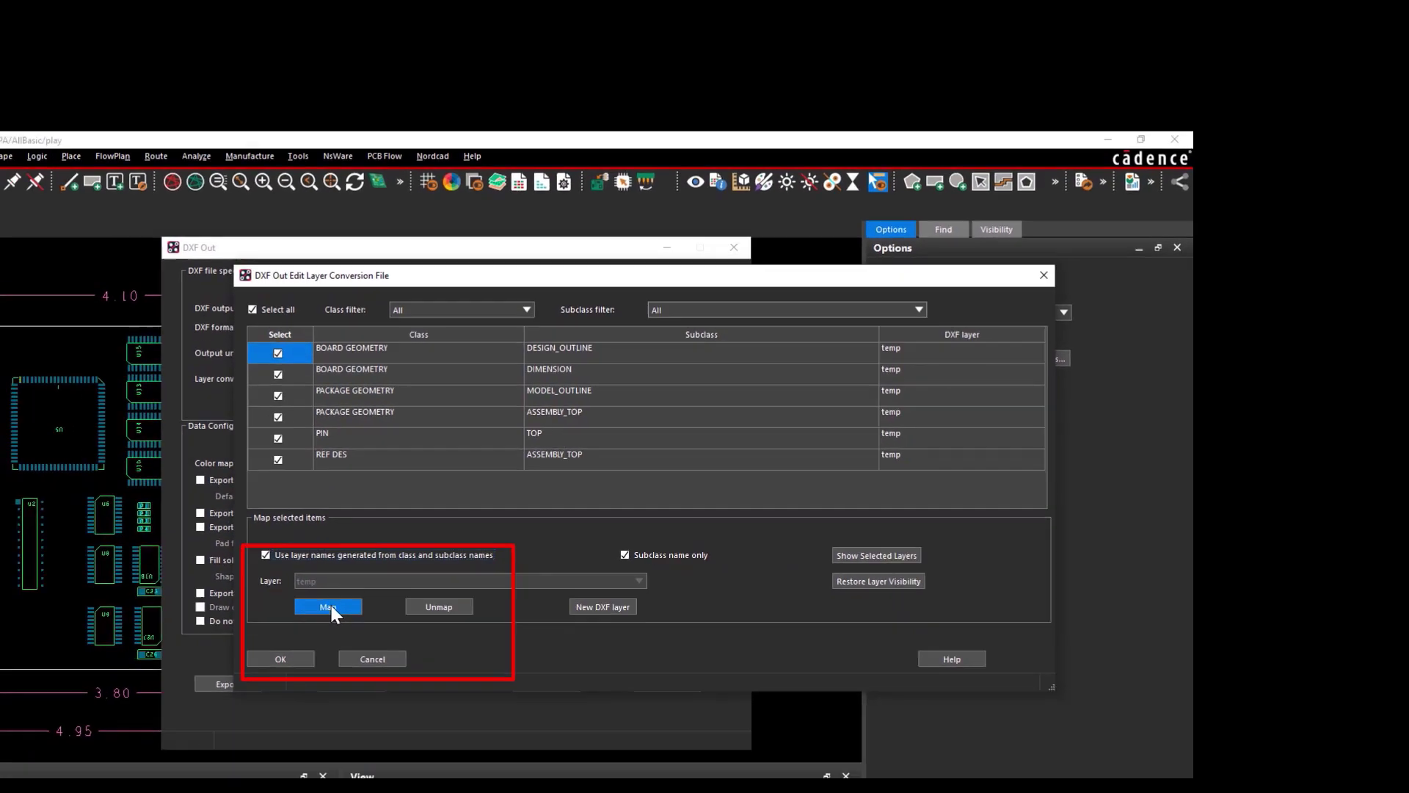
left_click(331, 604)
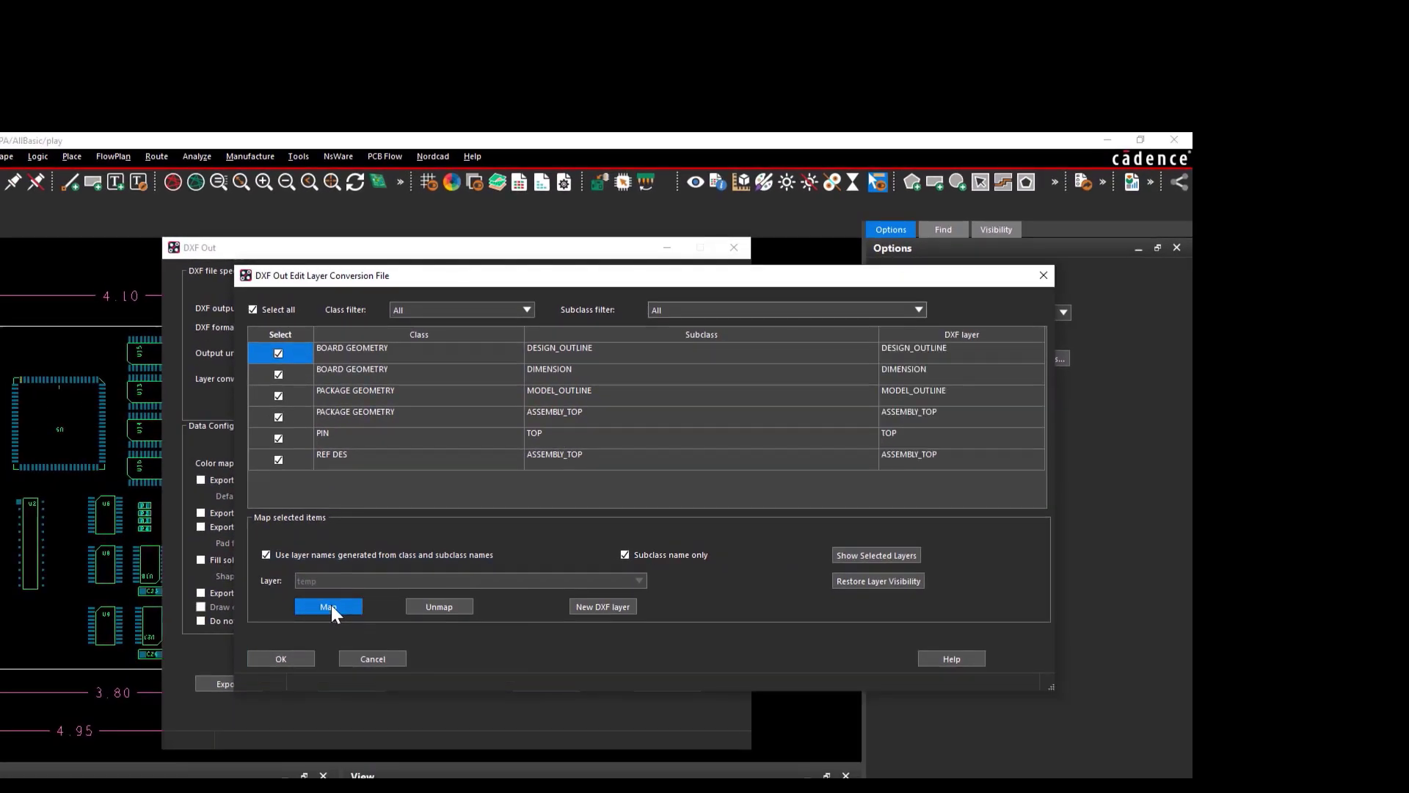
left_click(308, 650)
left_click(467, 551)
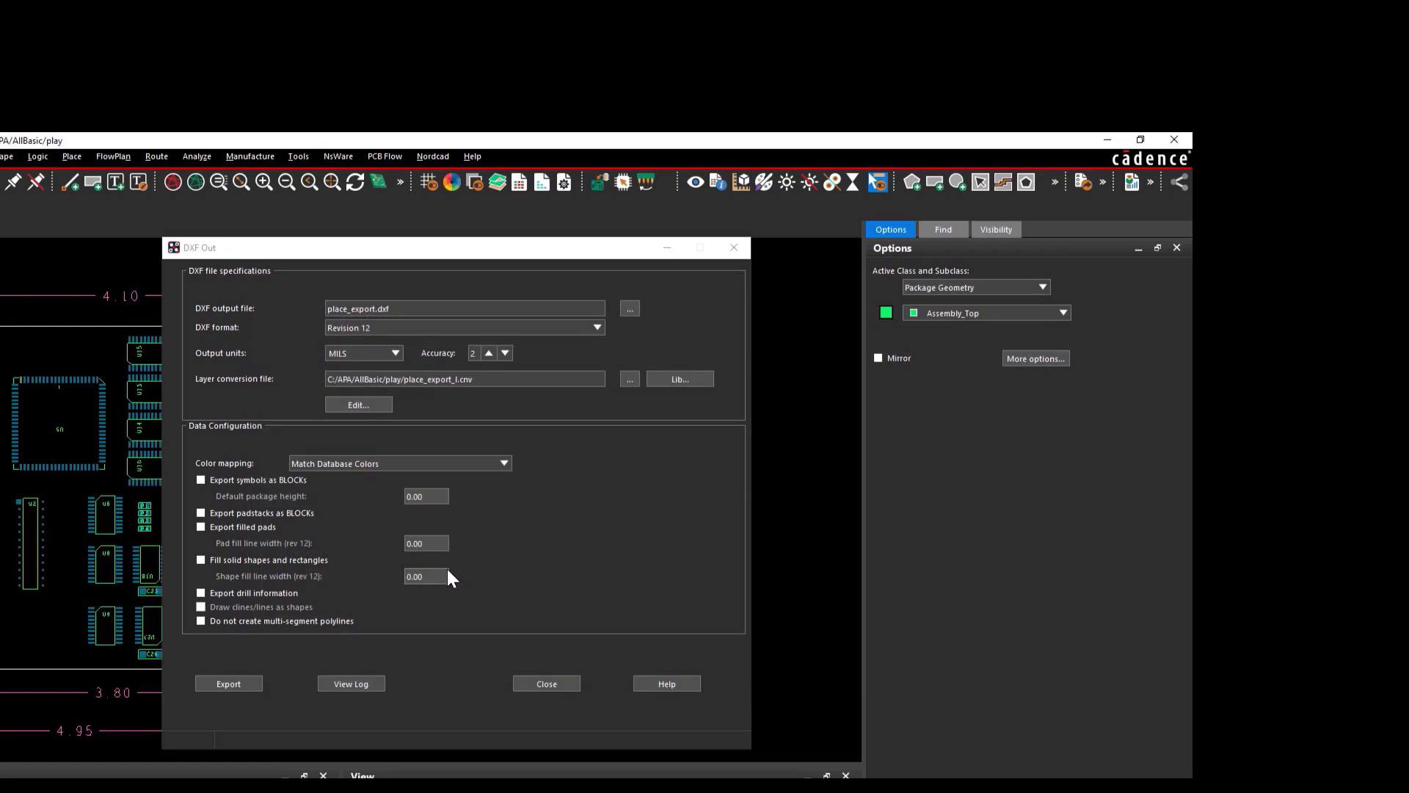
Disable multi-segment polylines, export the board to place_export.dxf, and close DXF Out
left_click(487, 462)
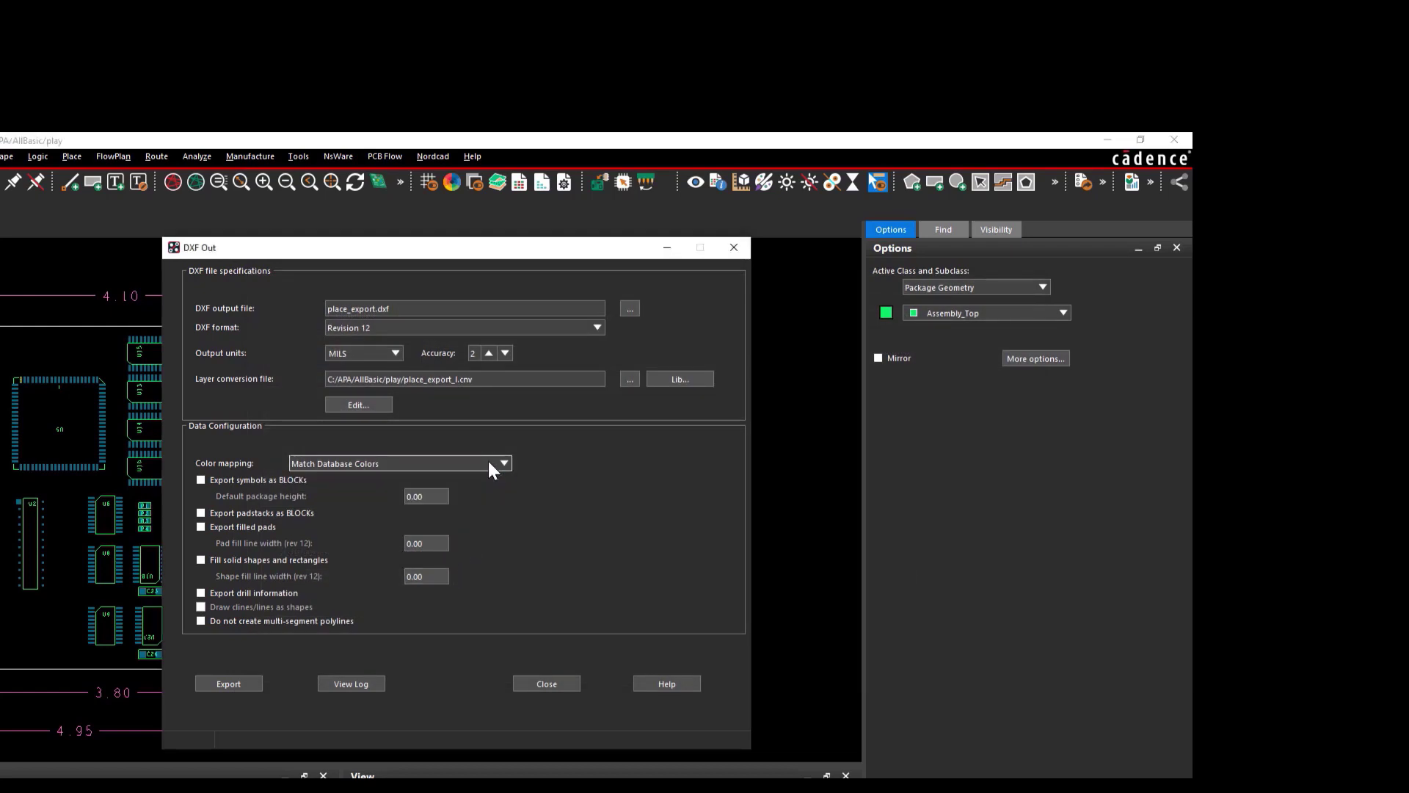
left_click(313, 622)
left_click(249, 682)
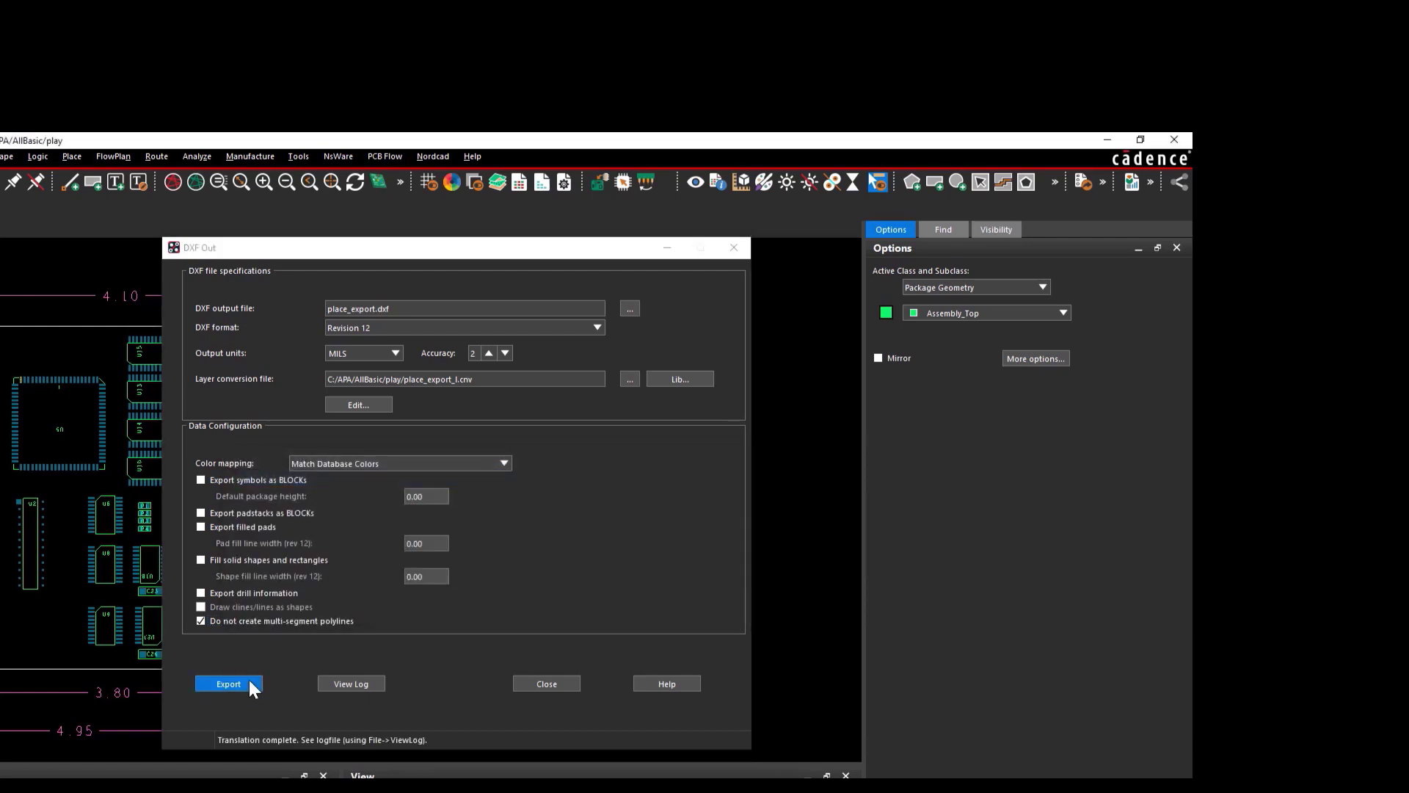
left_click(542, 684)
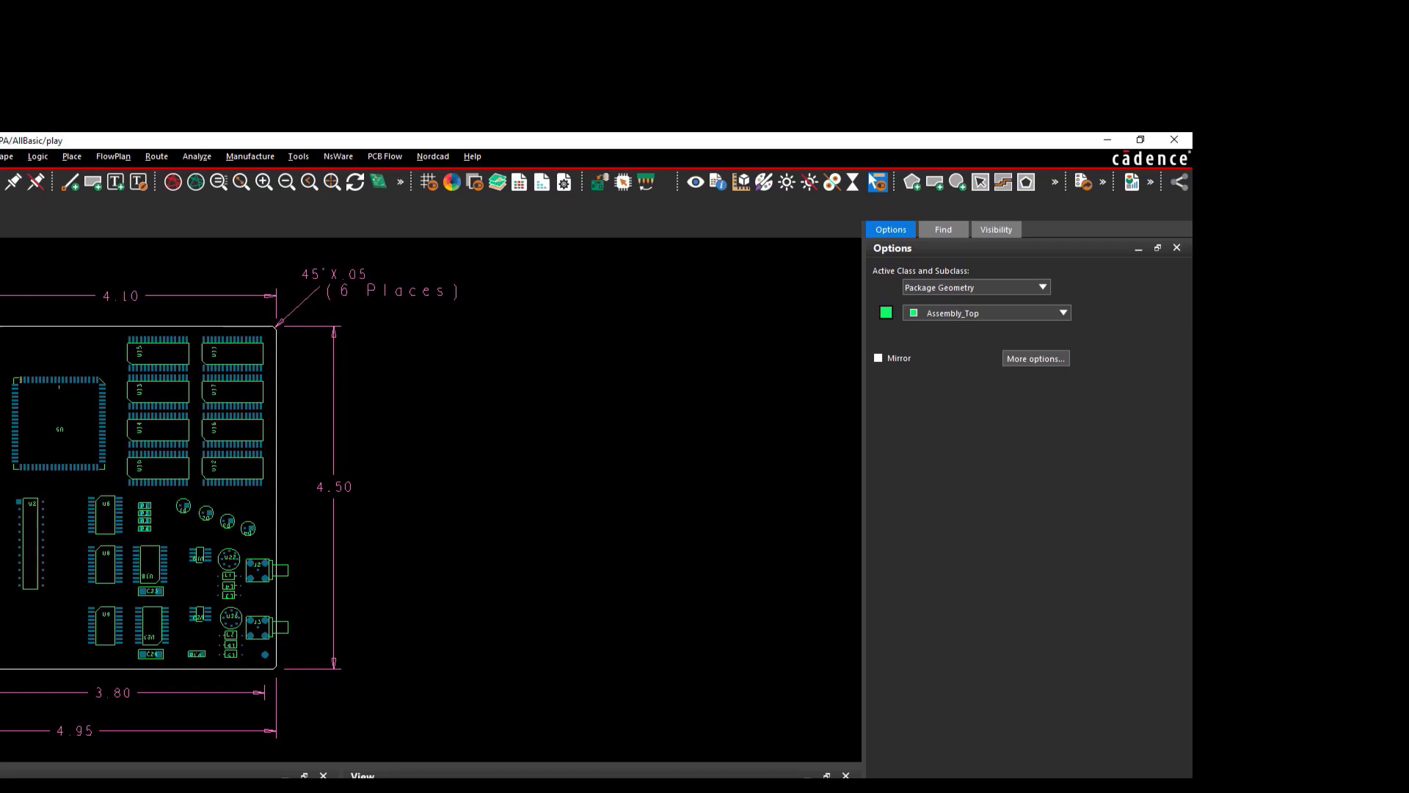
Load place_export.dxf into a DXF import and open its layer review
left_click(0, 157)
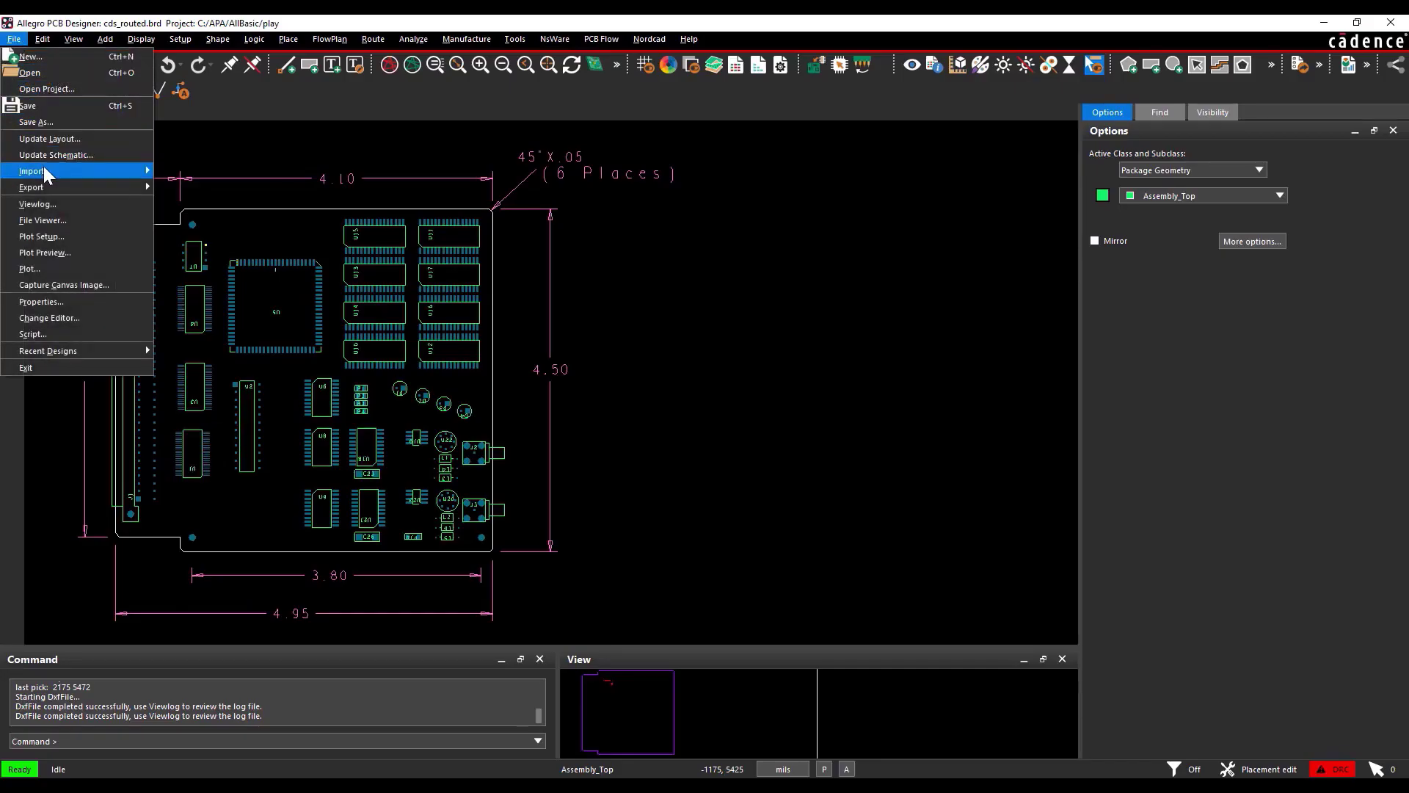
mouse_move(0, 287)
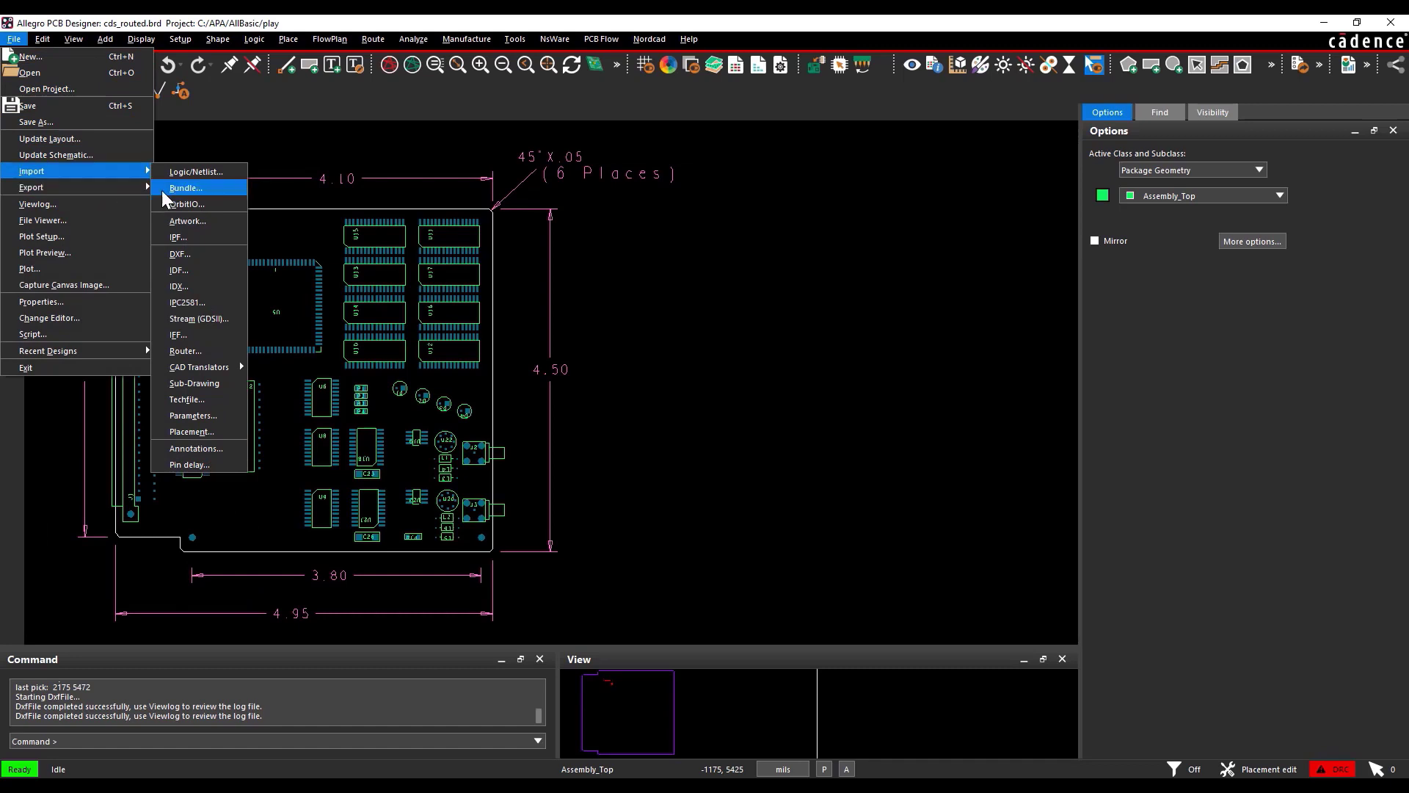
left_click(222, 252)
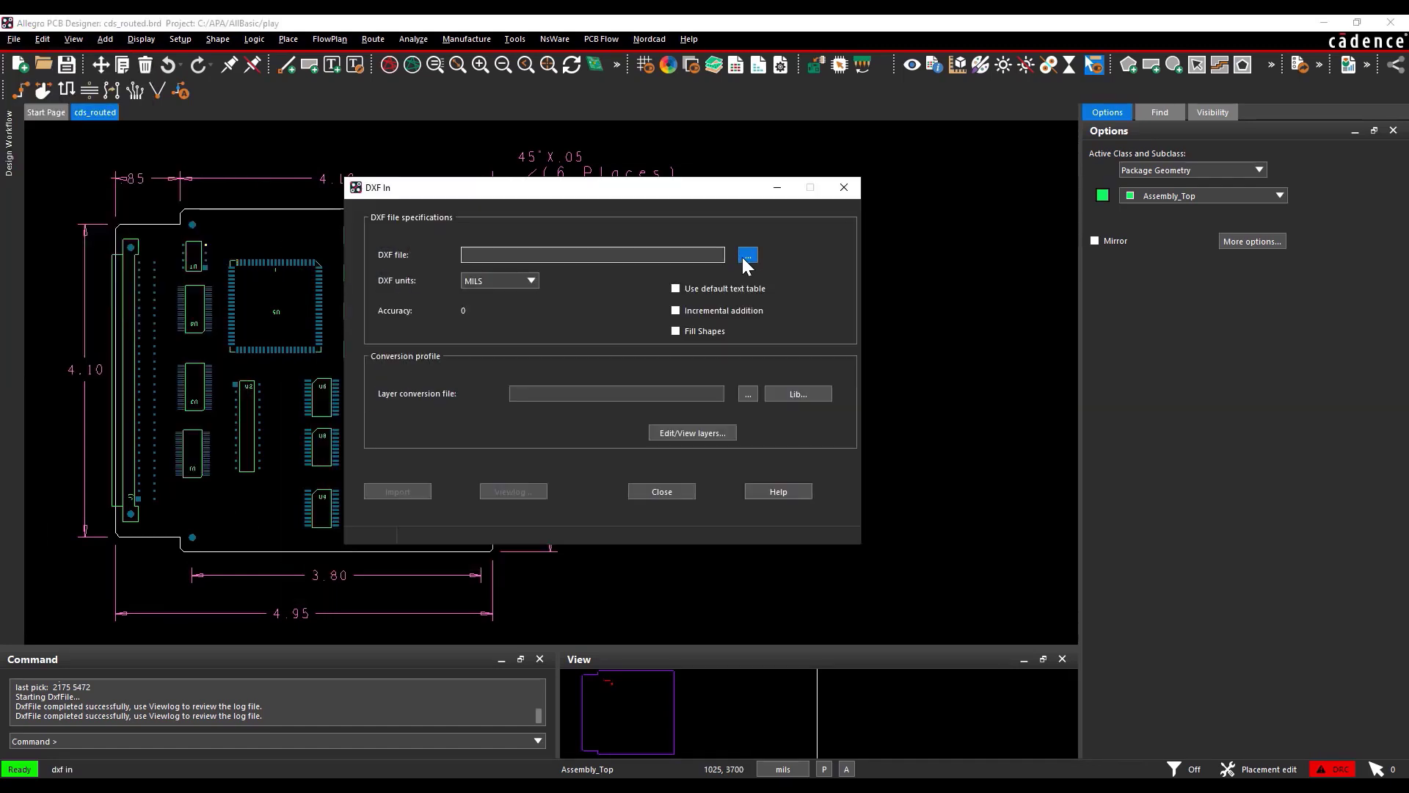
left_click(749, 257)
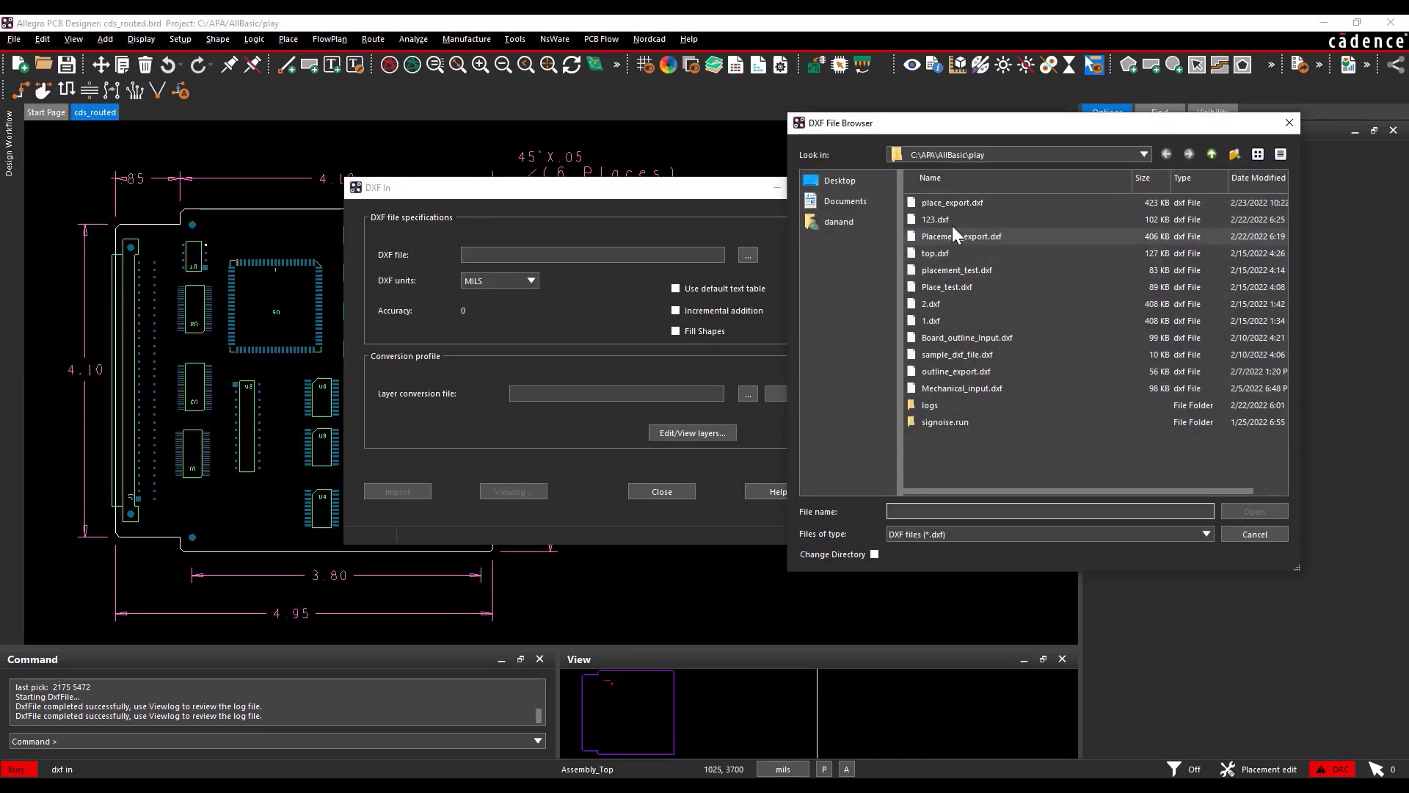
left_click(962, 203)
left_click_drag(1128, 489, 1168, 490)
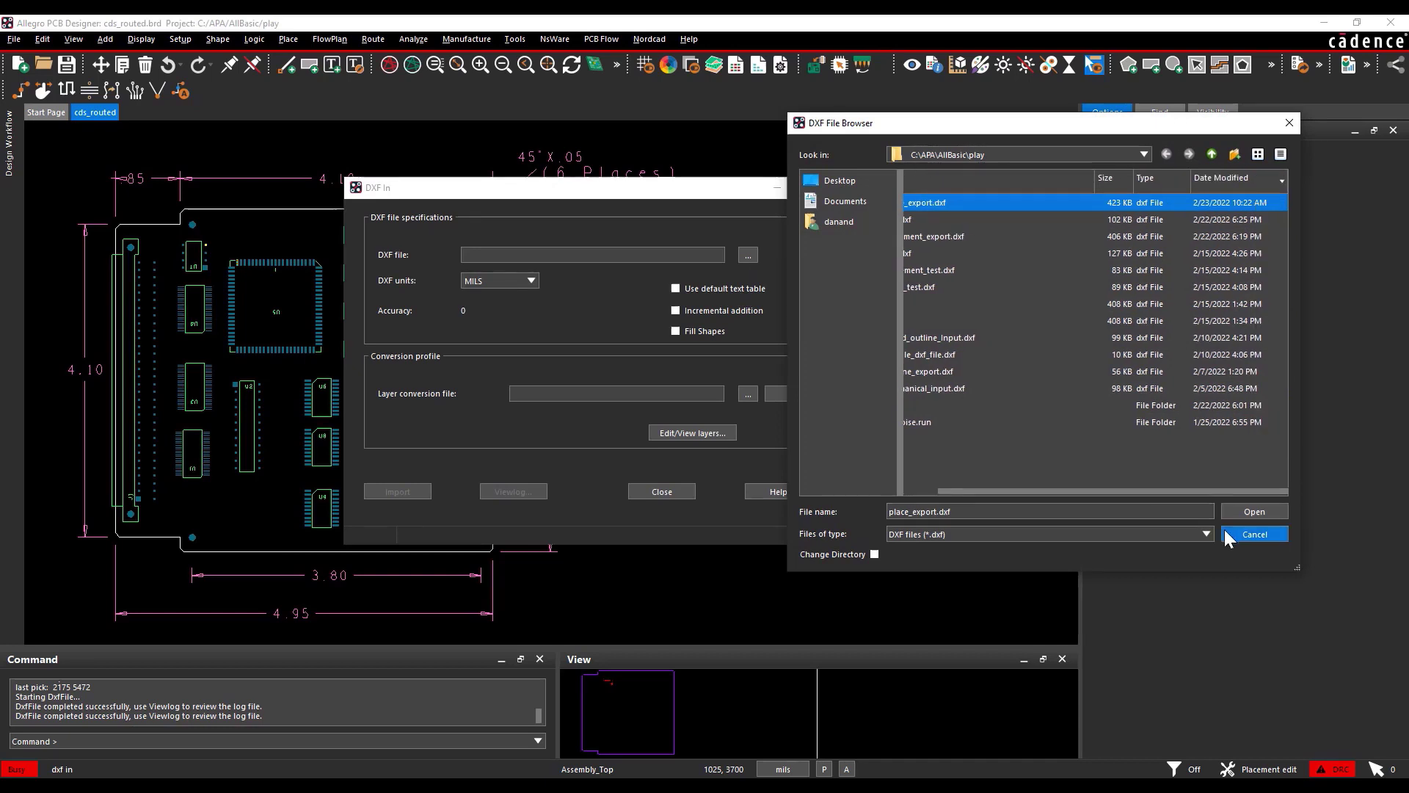
left_click(1251, 512)
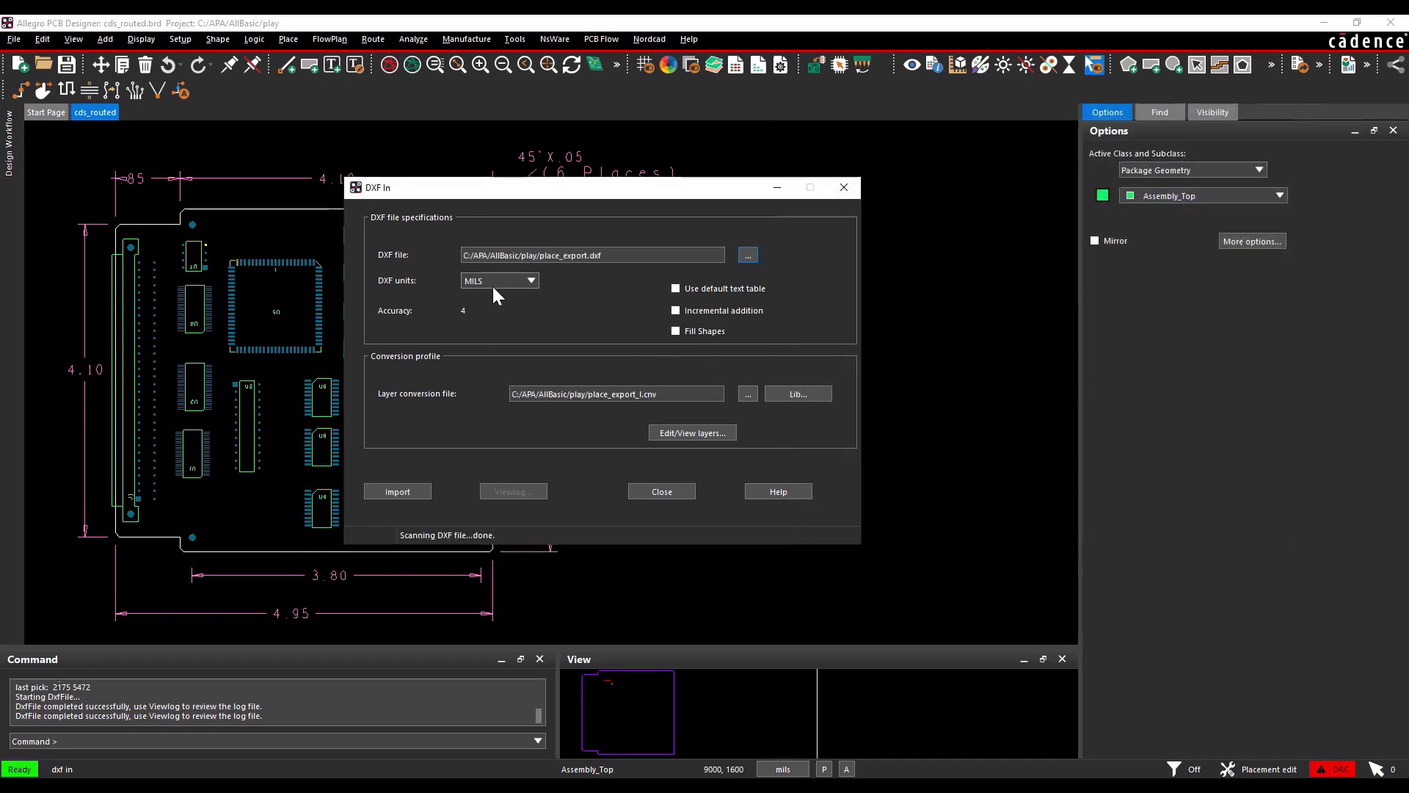
left_click(716, 433)
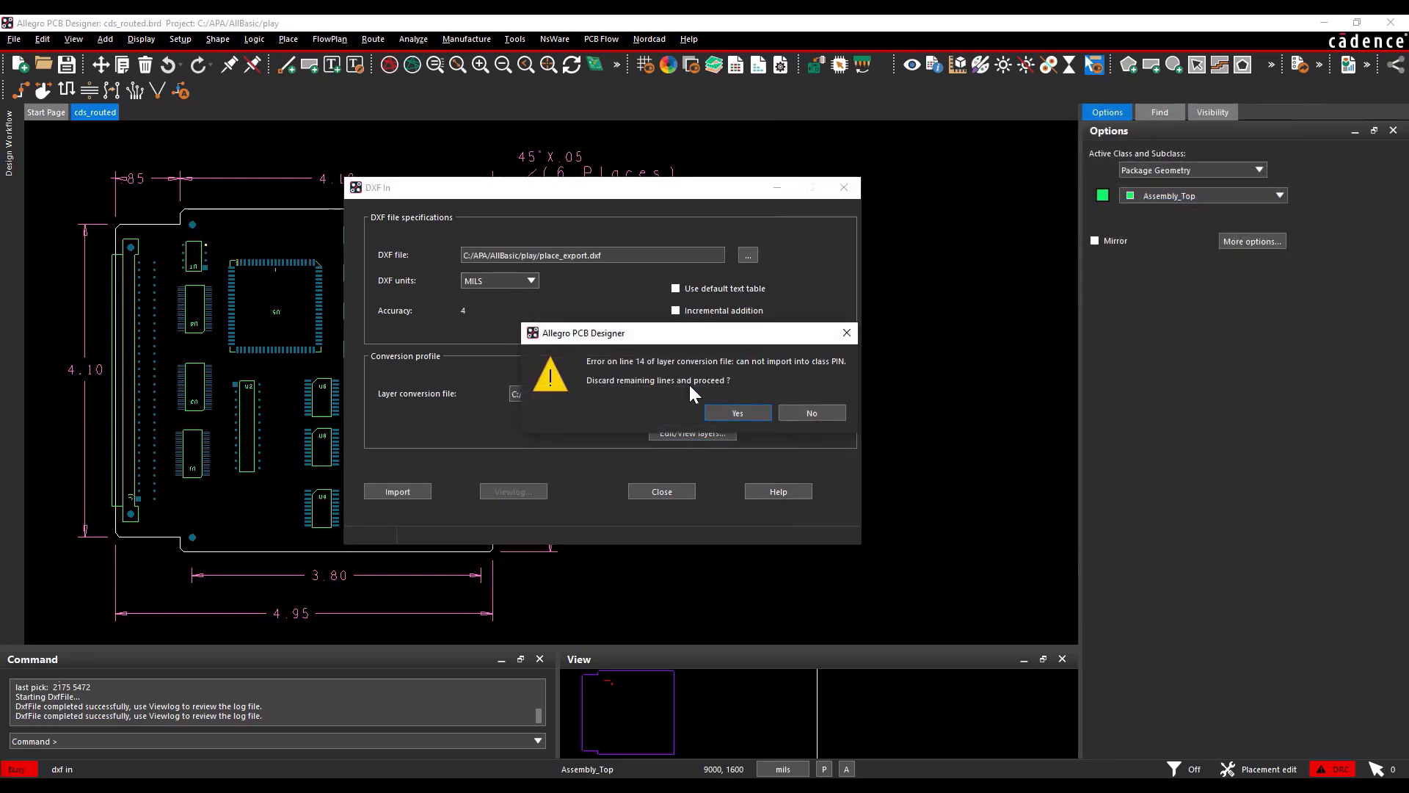
Preview the selected DXF layers, accept the layer mapping, and import place_export.dxf onto the board
left_click(738, 413)
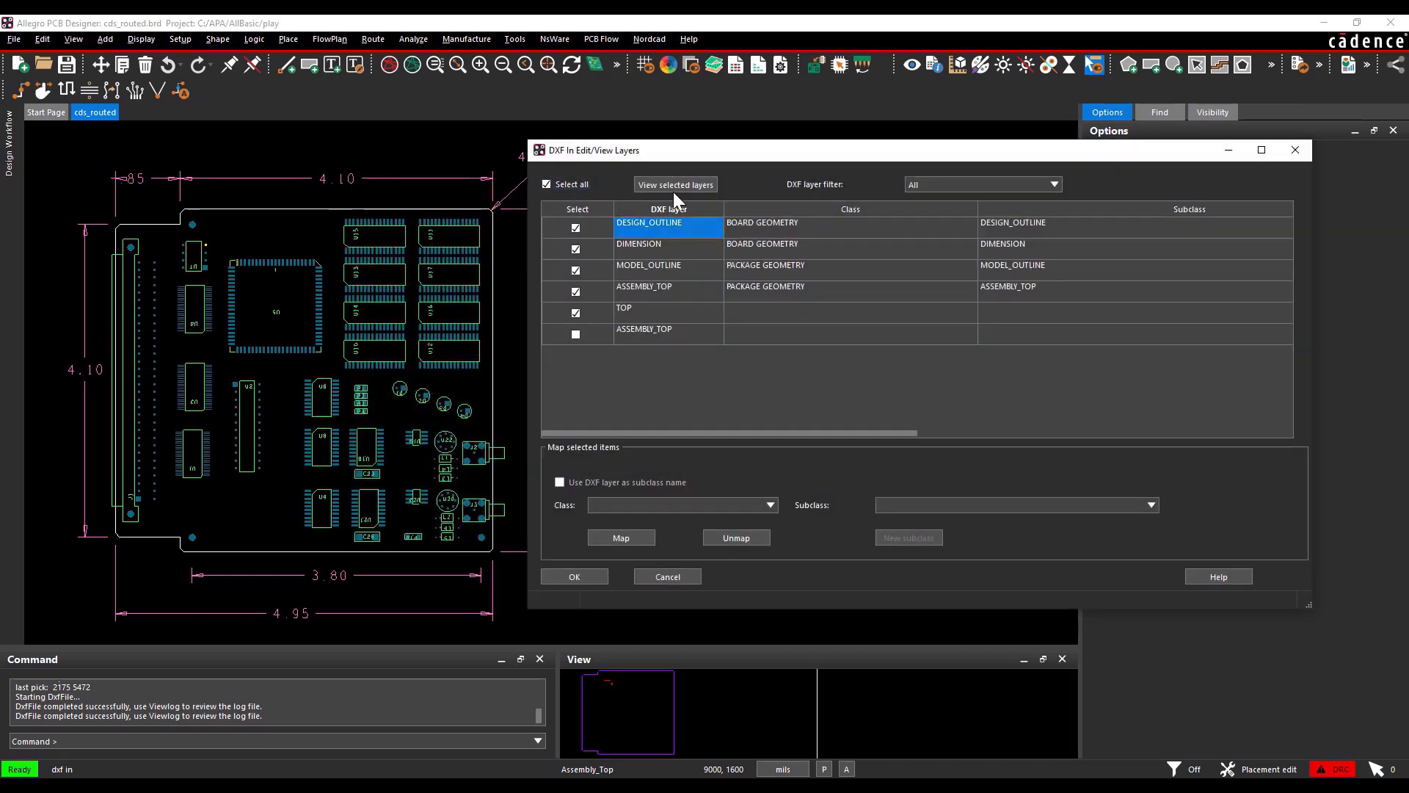
left_click(676, 185)
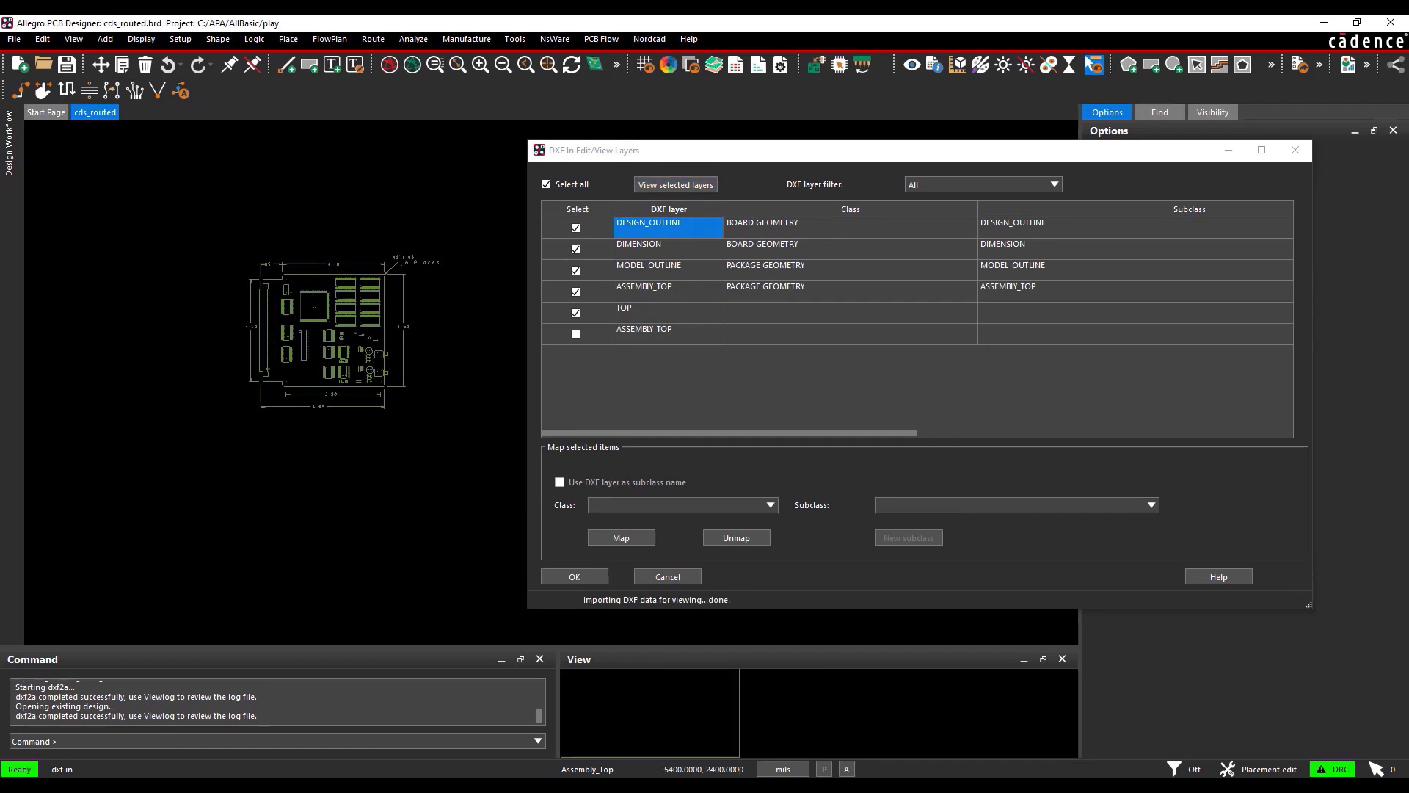
left_click_drag(460, 408, 154, 253)
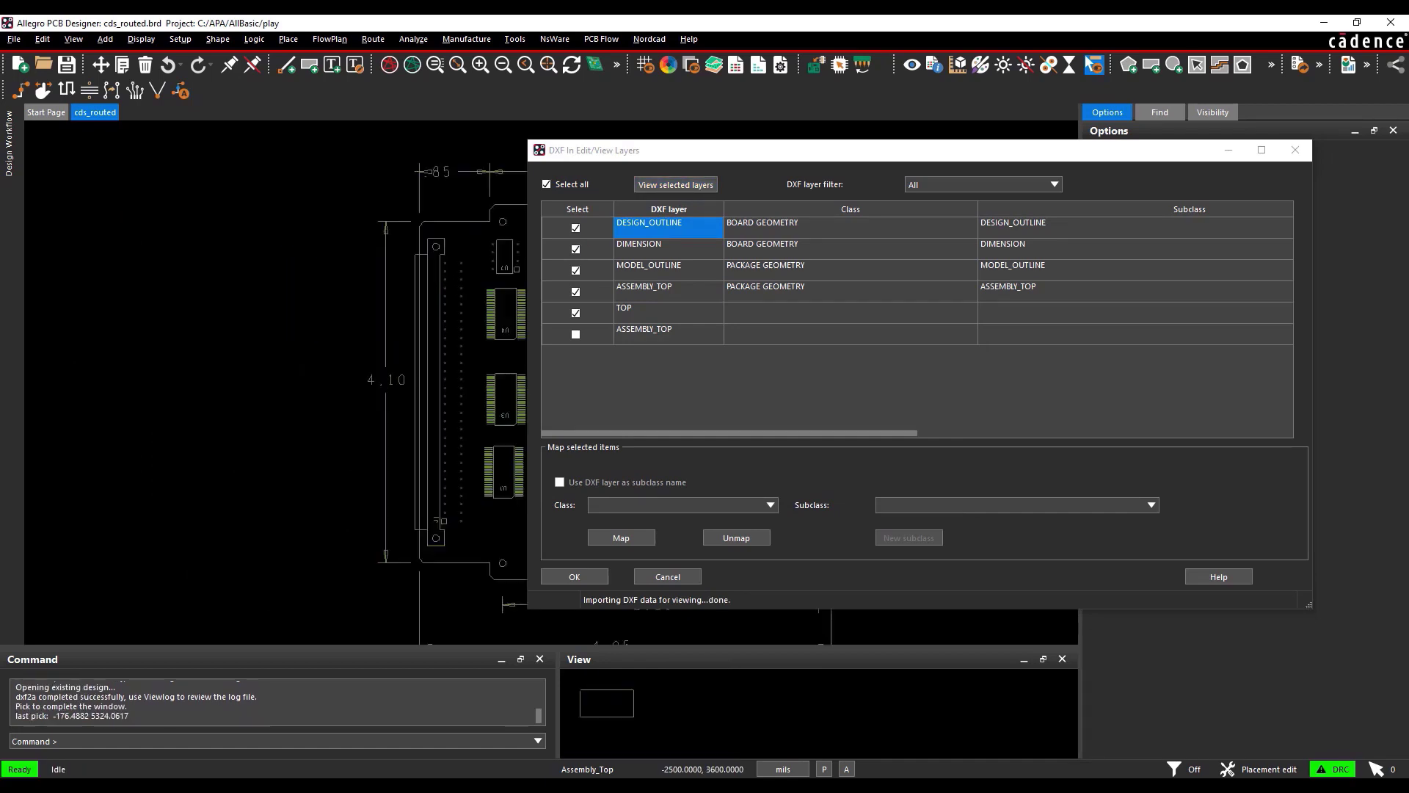
middle_click_drag(445, 344, 148, 339)
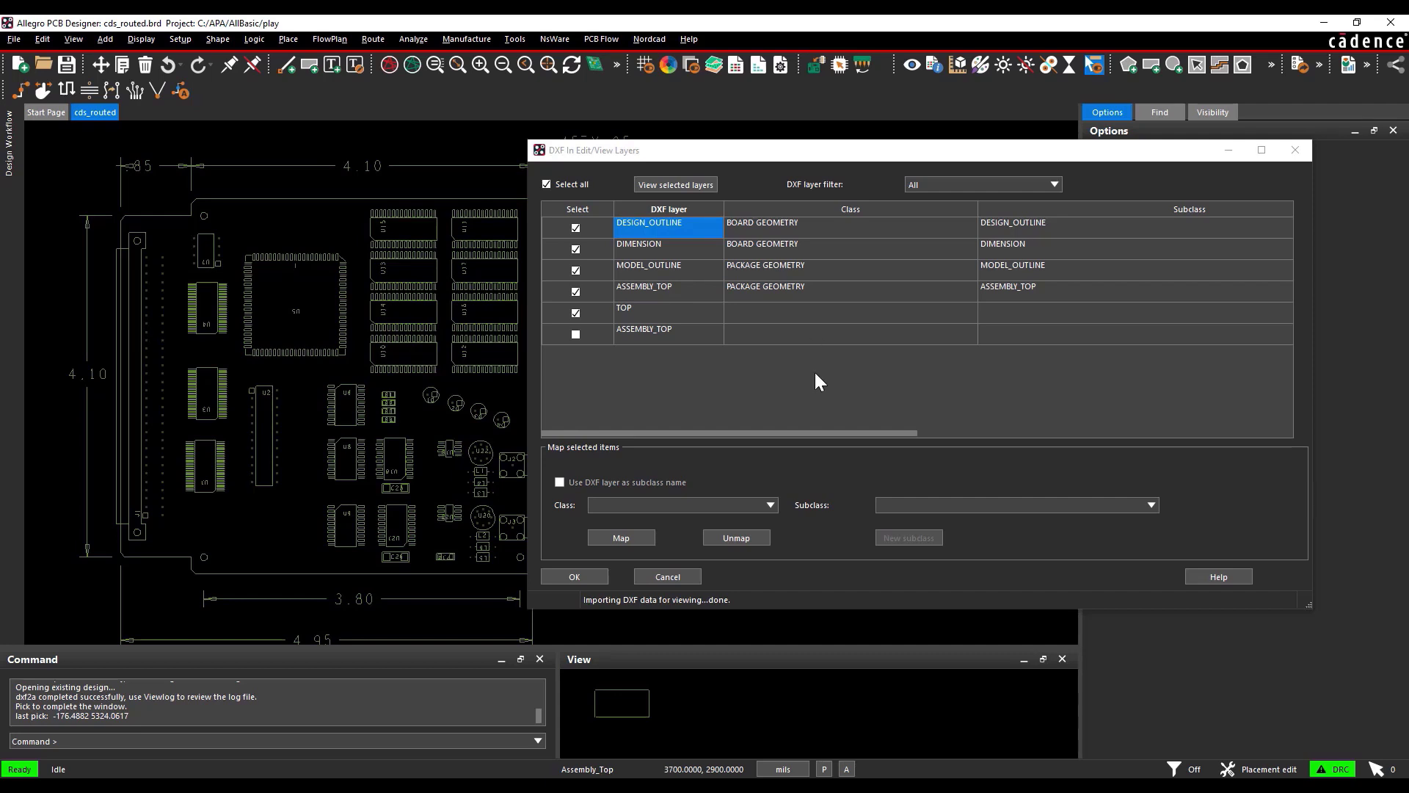
left_click(596, 578)
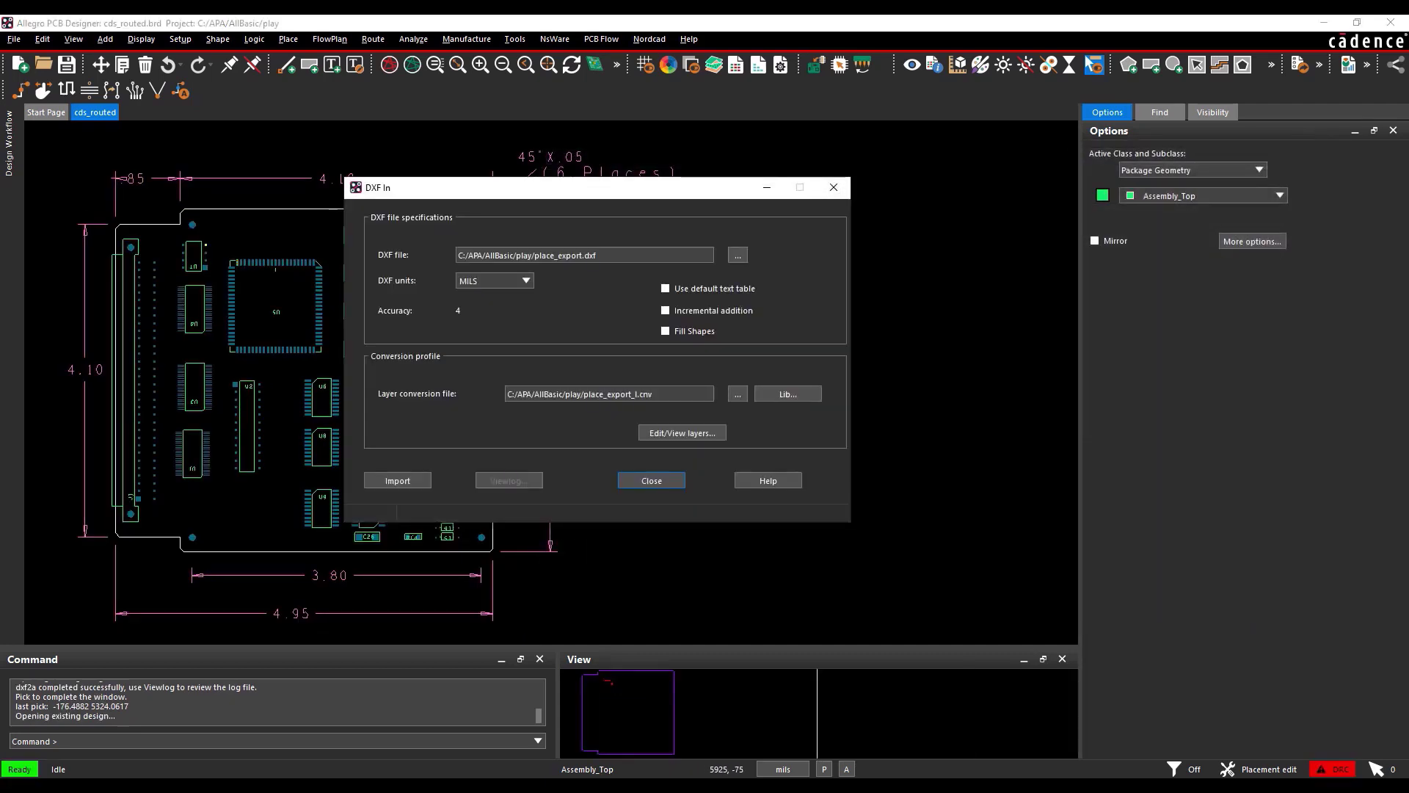
left_click(679, 479)
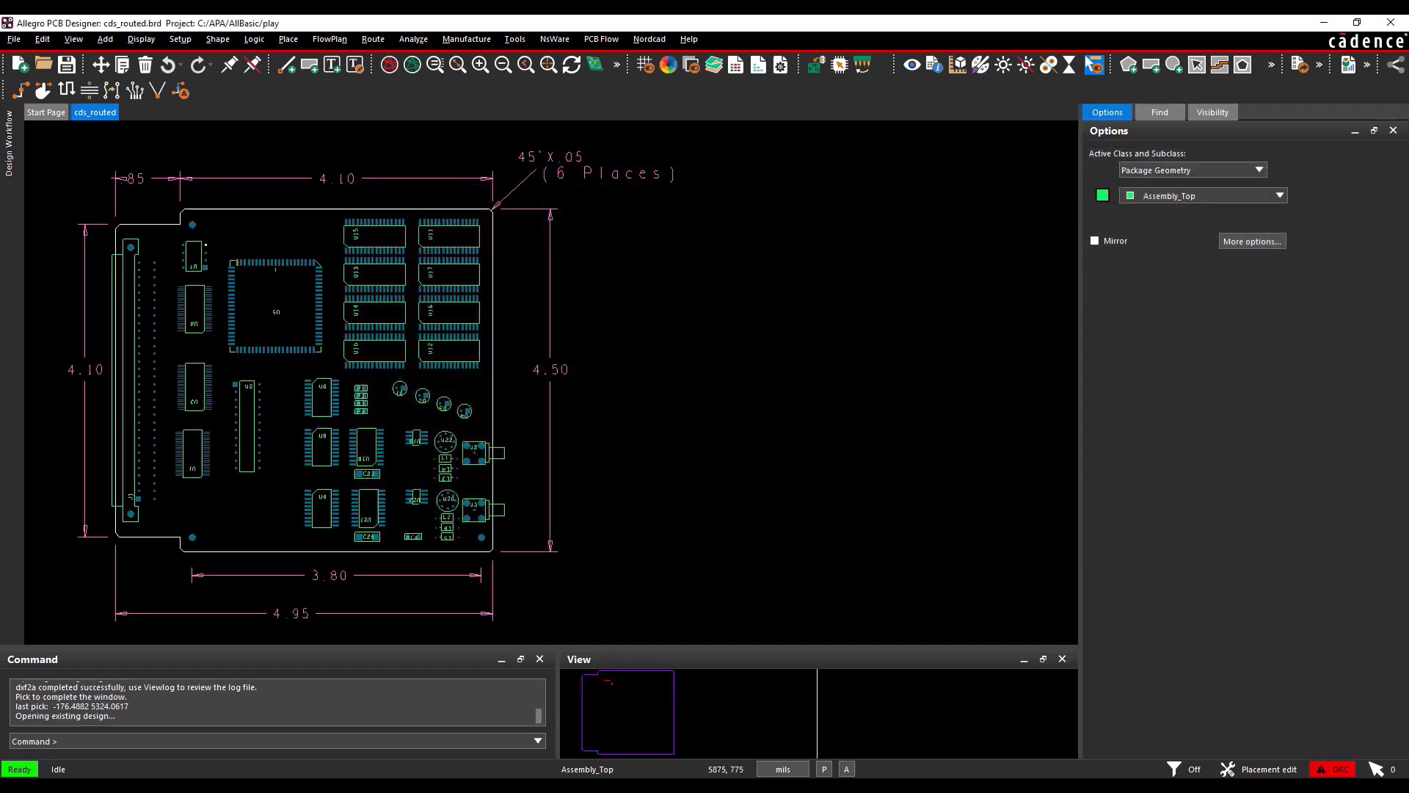